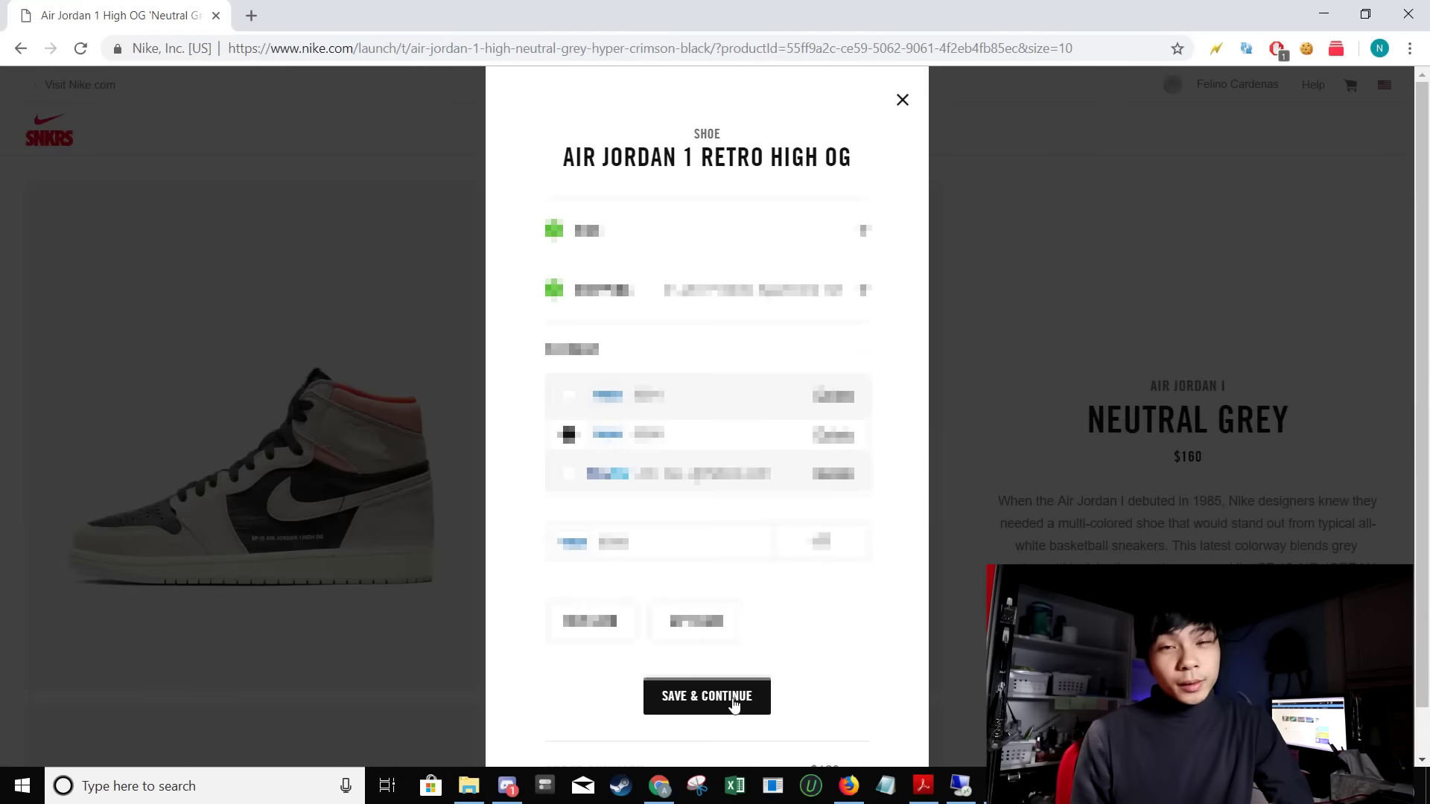
# Submit the Air Jordan 1 Retro High OG order, dismiss the in-line notice and reopen its product card
pyautogui.click(730, 697)
pyautogui.click(745, 670)
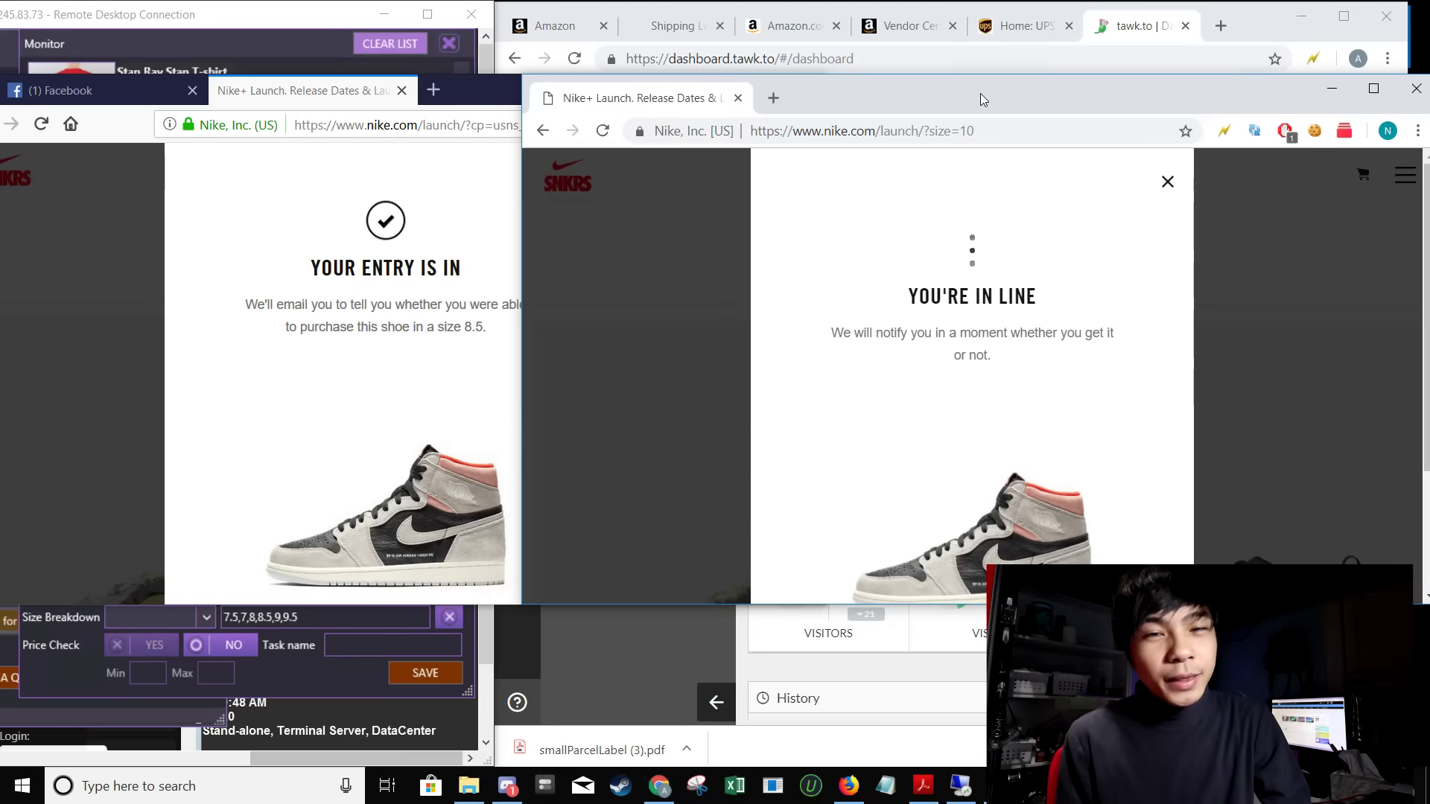
pyautogui.click(732, 492)
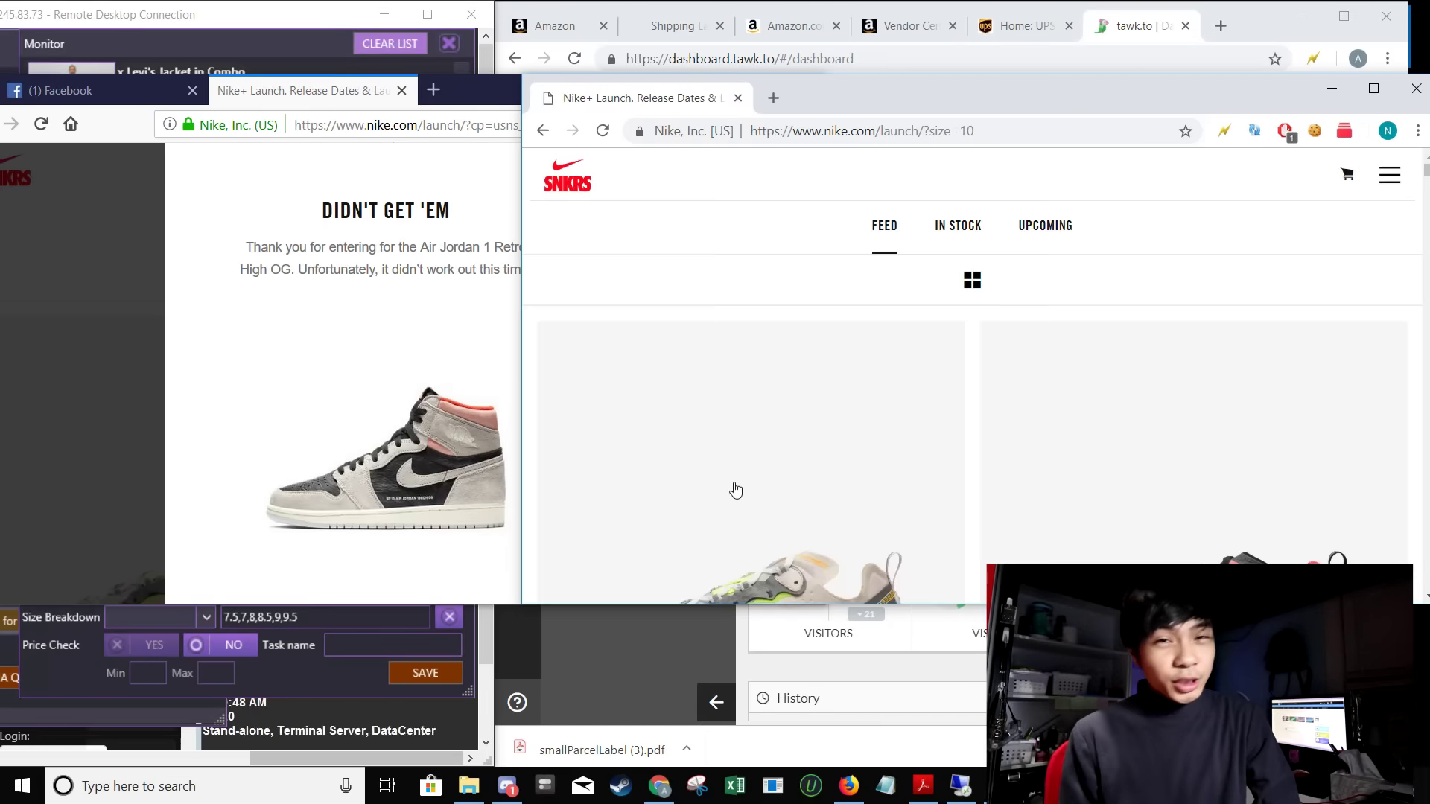
pyautogui.scroll(-5, 733, 489)
pyautogui.scroll(-3, 733, 488)
pyautogui.click(744, 424)
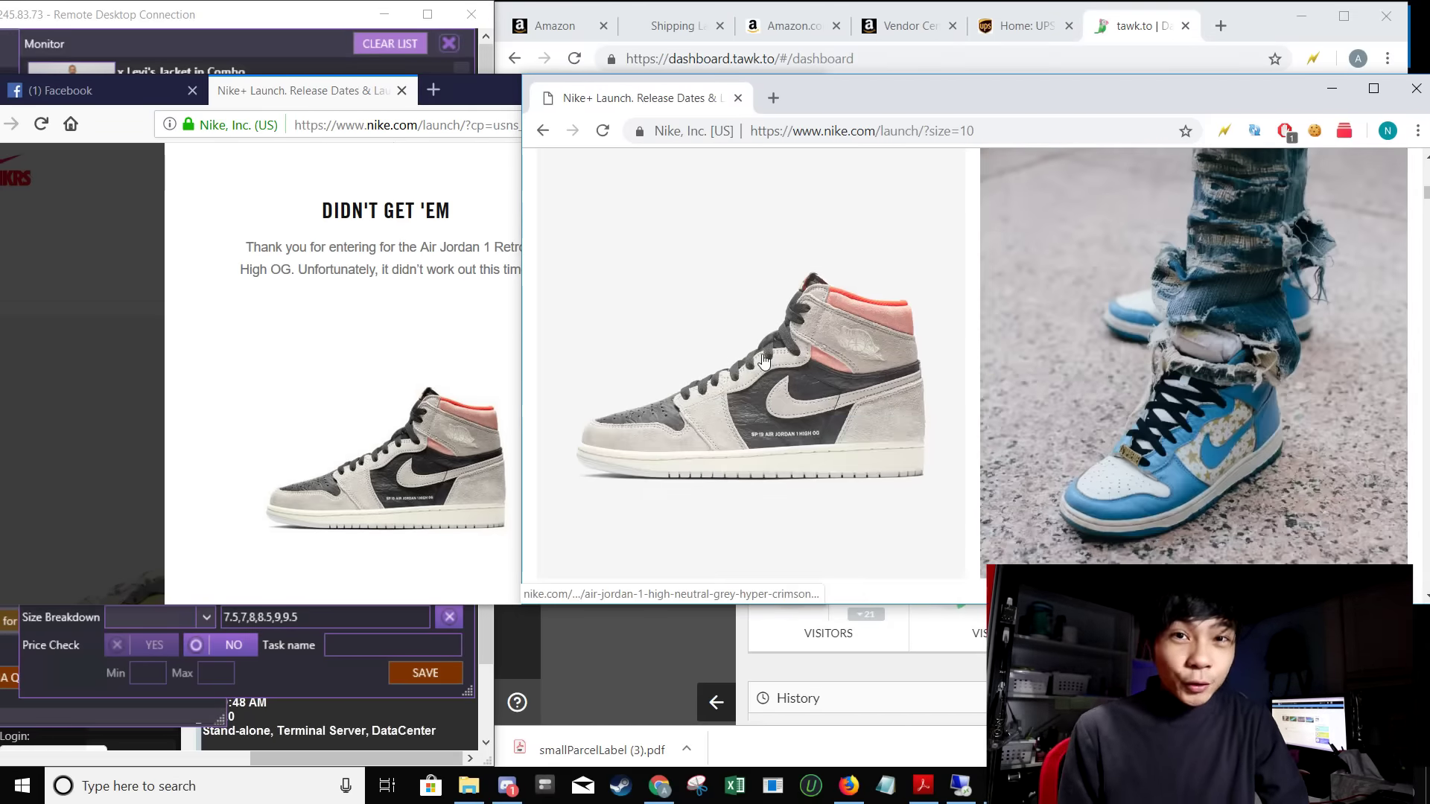
pyautogui.scroll(2, 893, 403)
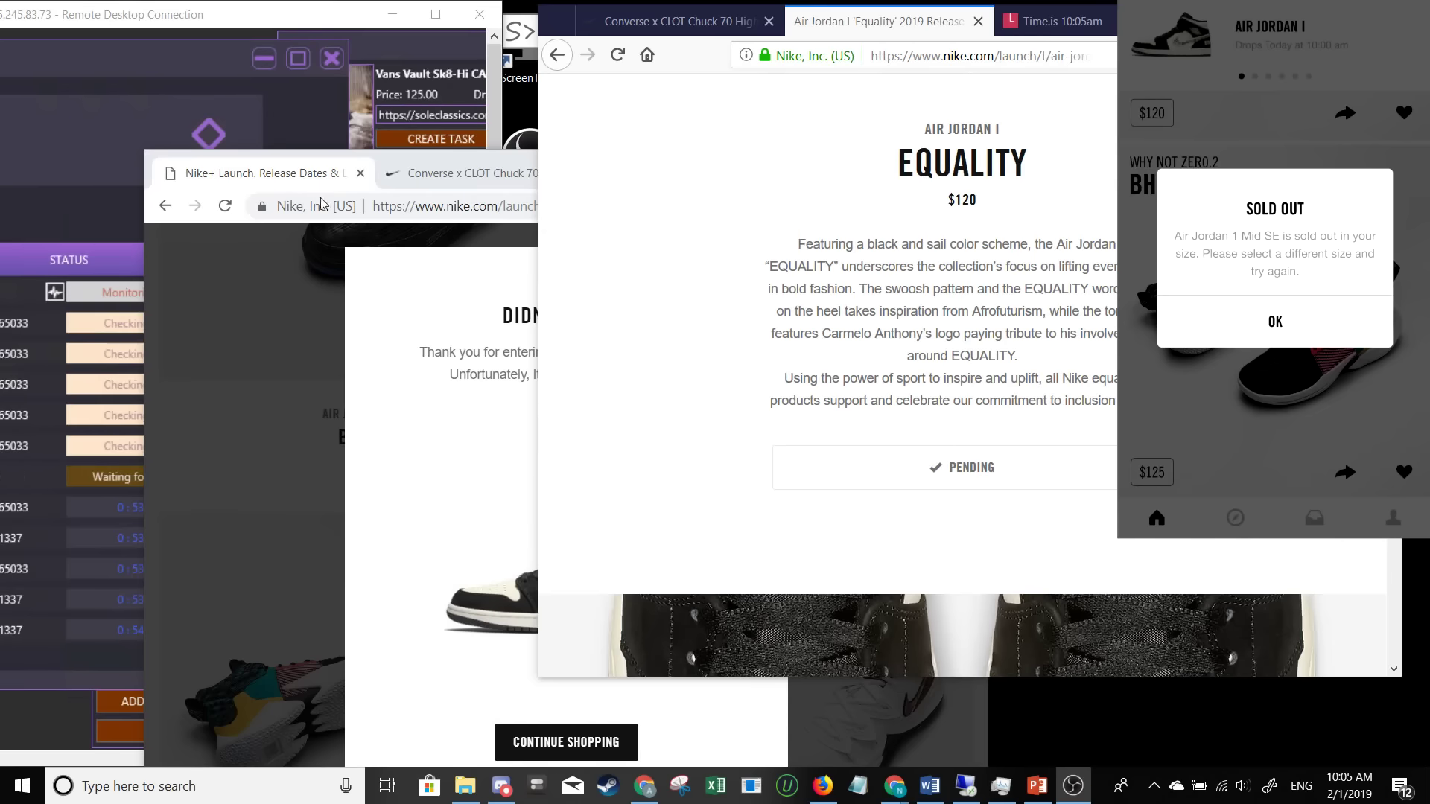
# Move the Remote Desktop window top-left at full height and bring the Nike launch window forward
pyautogui.moveTo(241, 25); pyautogui.dragTo(218, 56)
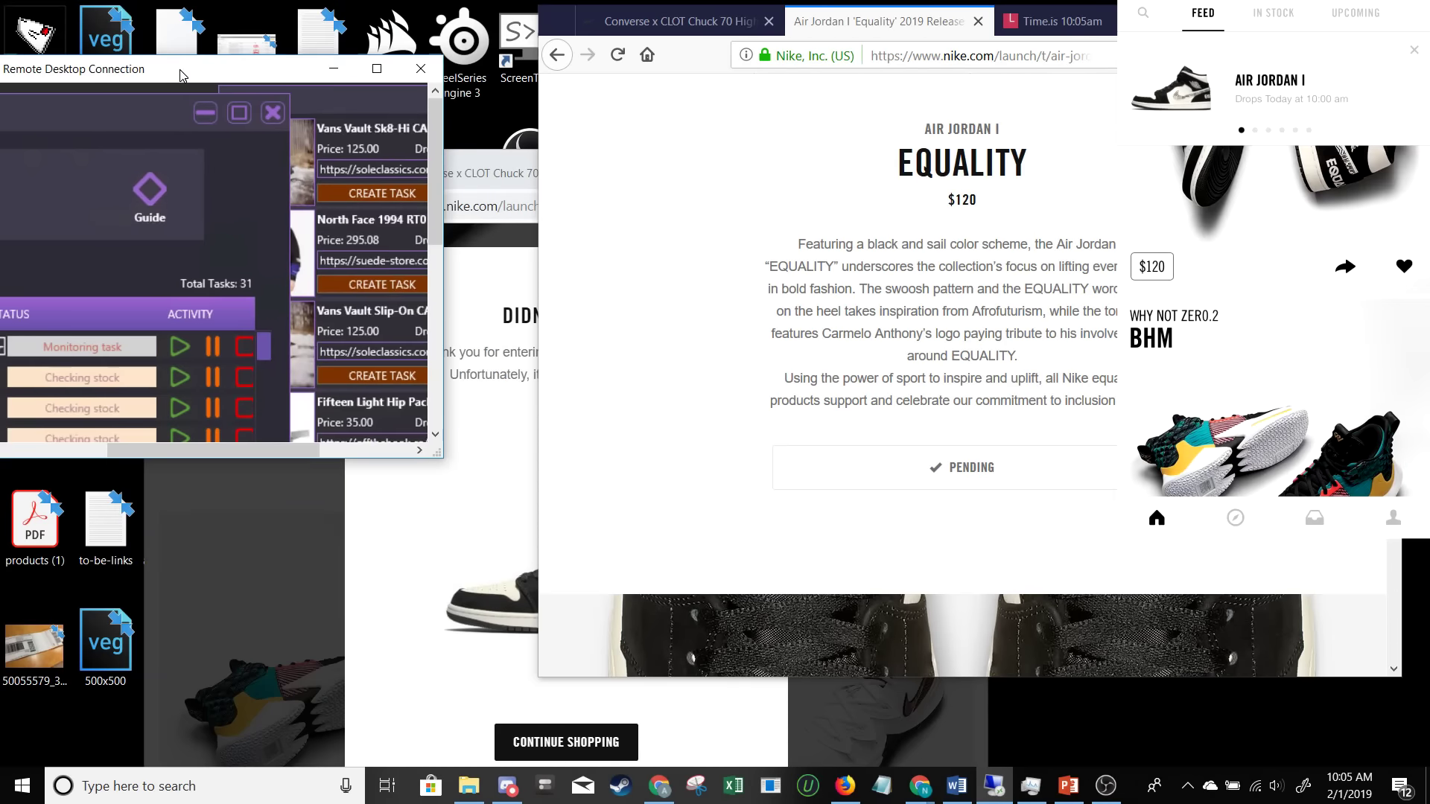
pyautogui.doubleClick(219, 56)
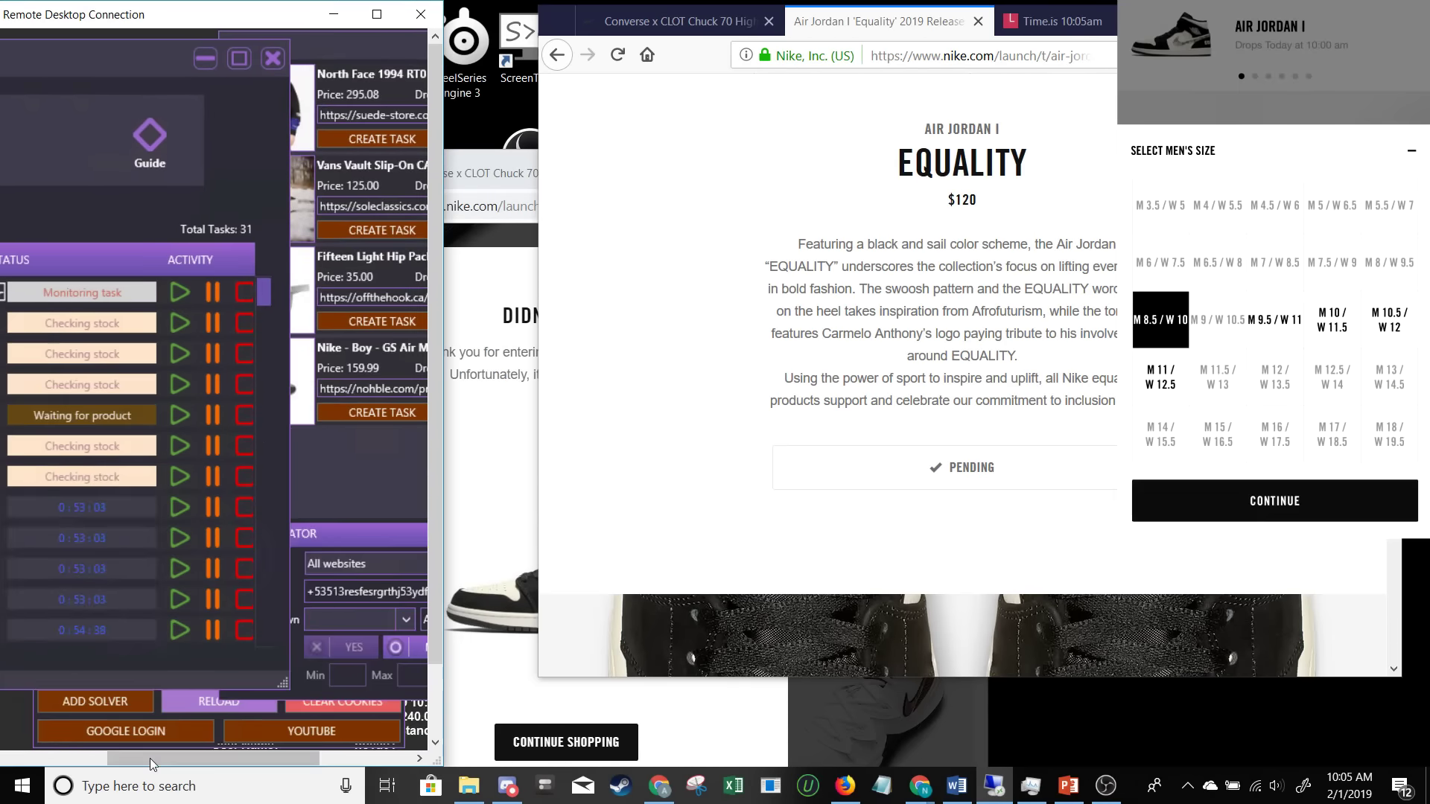
pyautogui.moveTo(104, 770); pyautogui.dragTo(193, 769)
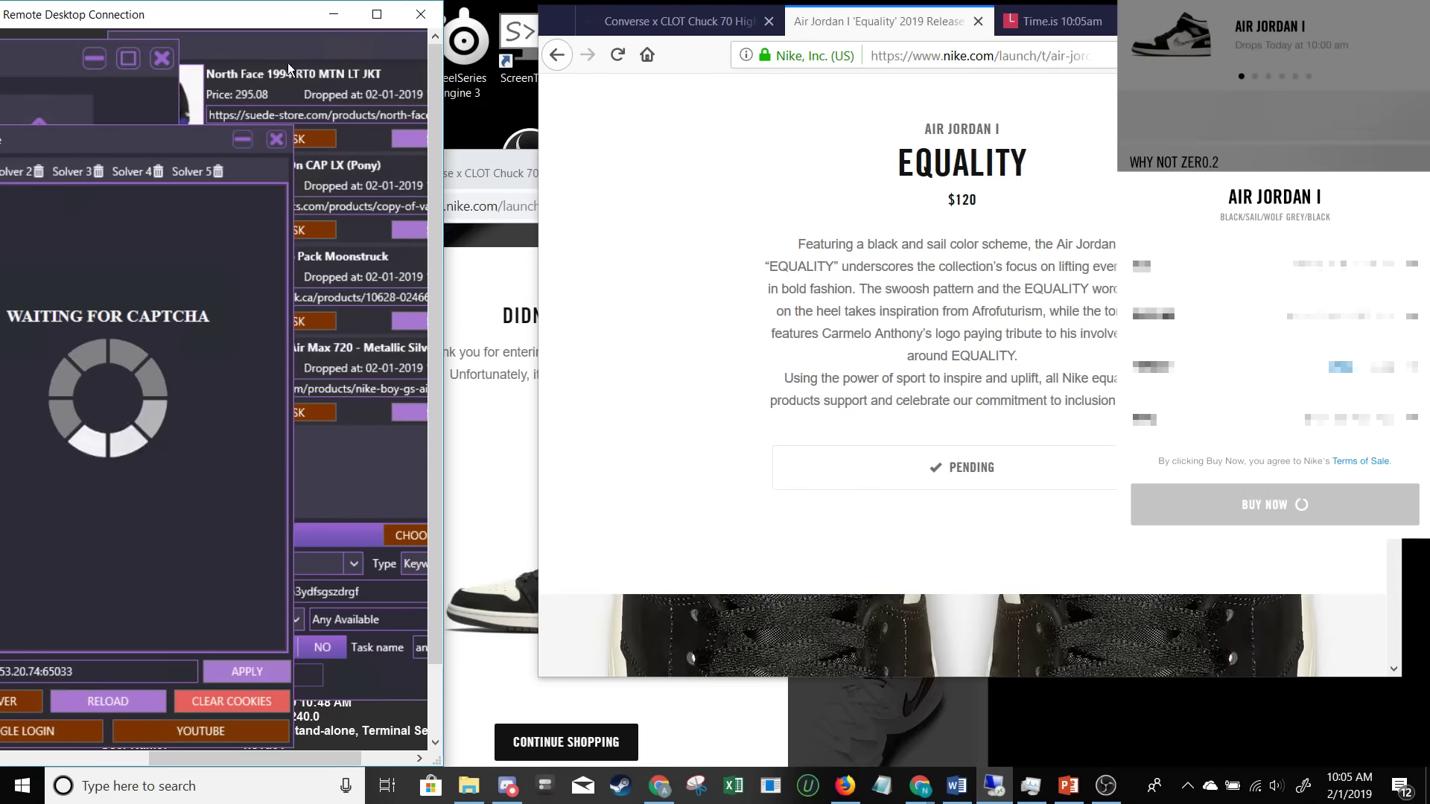
pyautogui.click(514, 411)
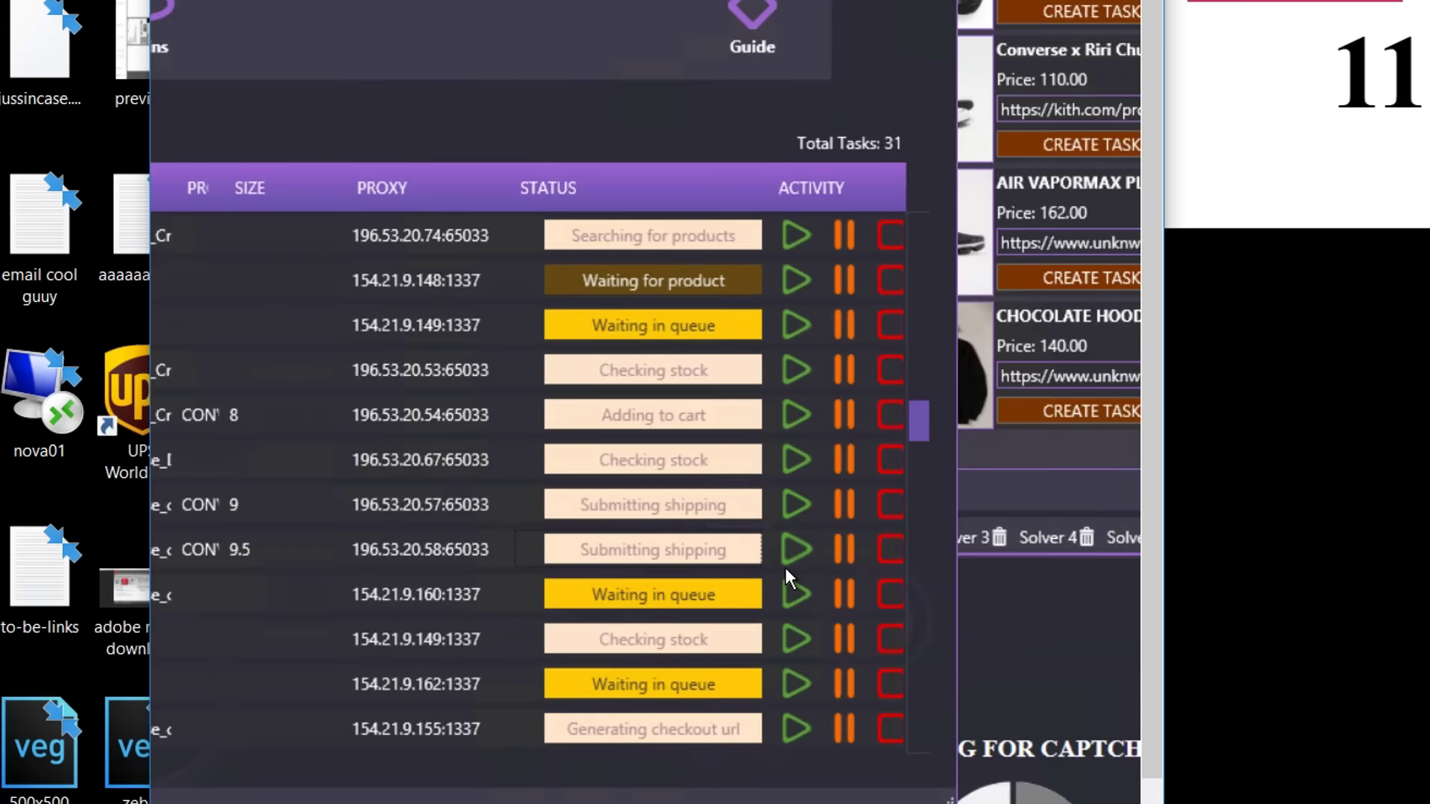
pyautogui.scroll(-1, 796, 573)
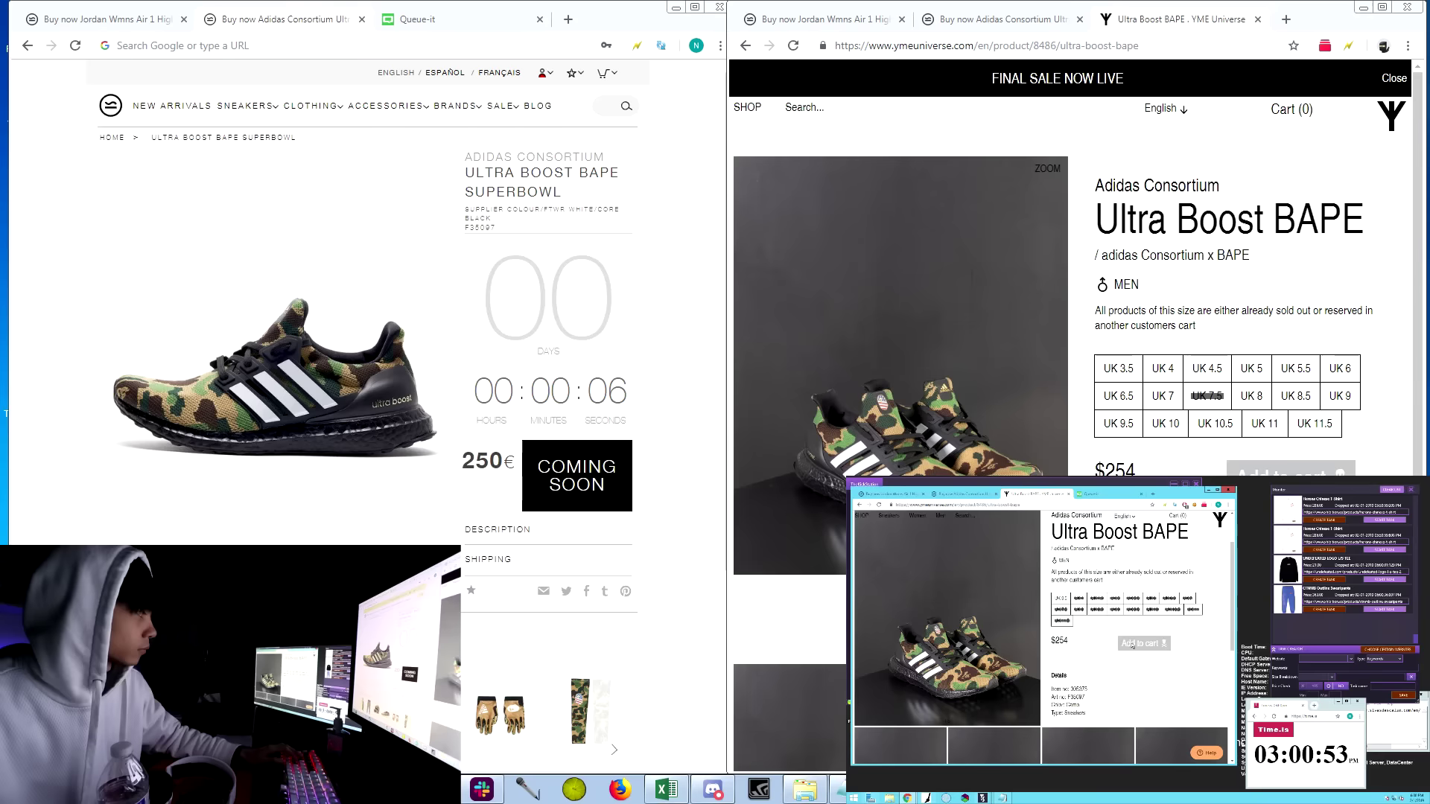
# Show the SVD Ultra Boost BAPE Superbowl page, reload it with F5, then switch to Discord
pyautogui.click(980, 498)
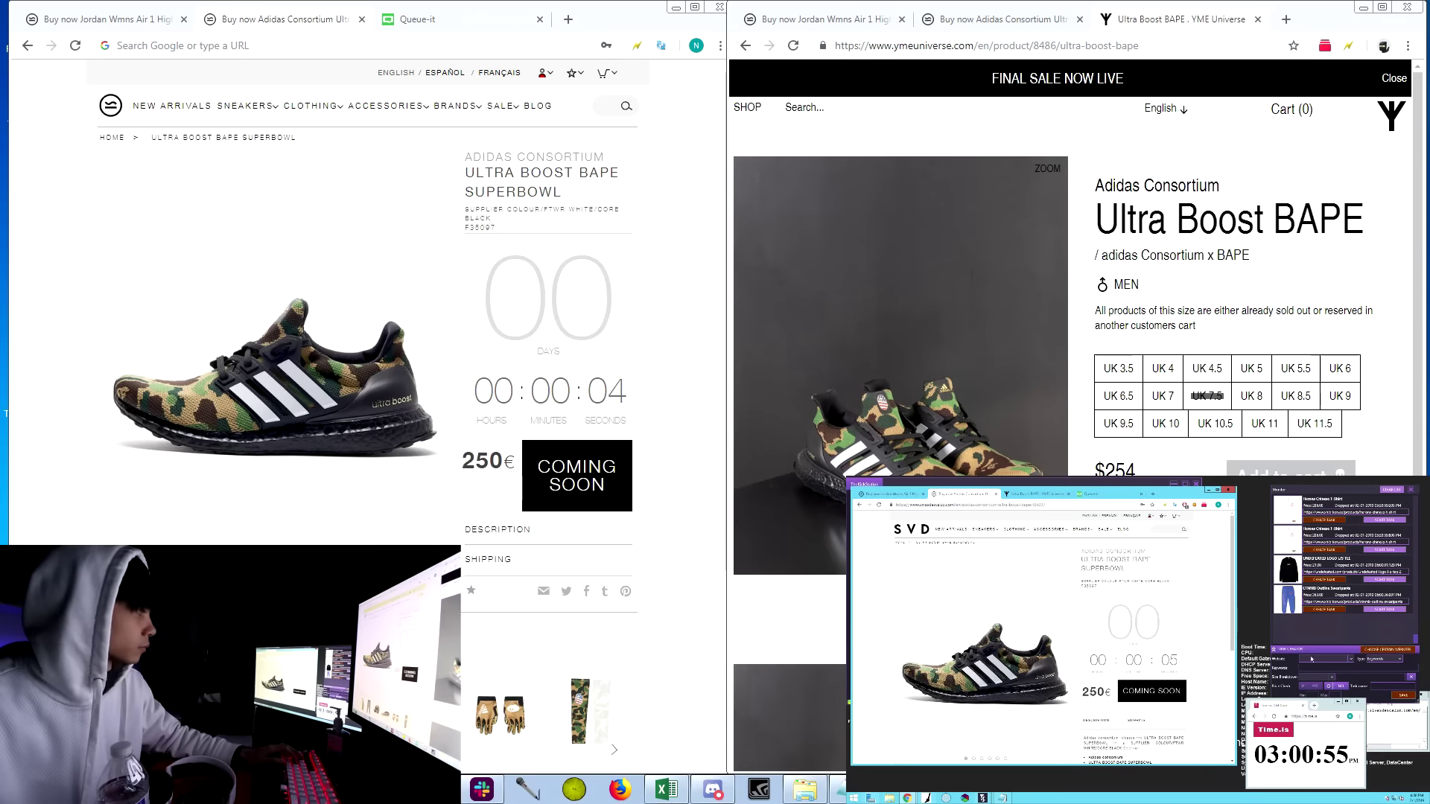
pyautogui.click(976, 21)
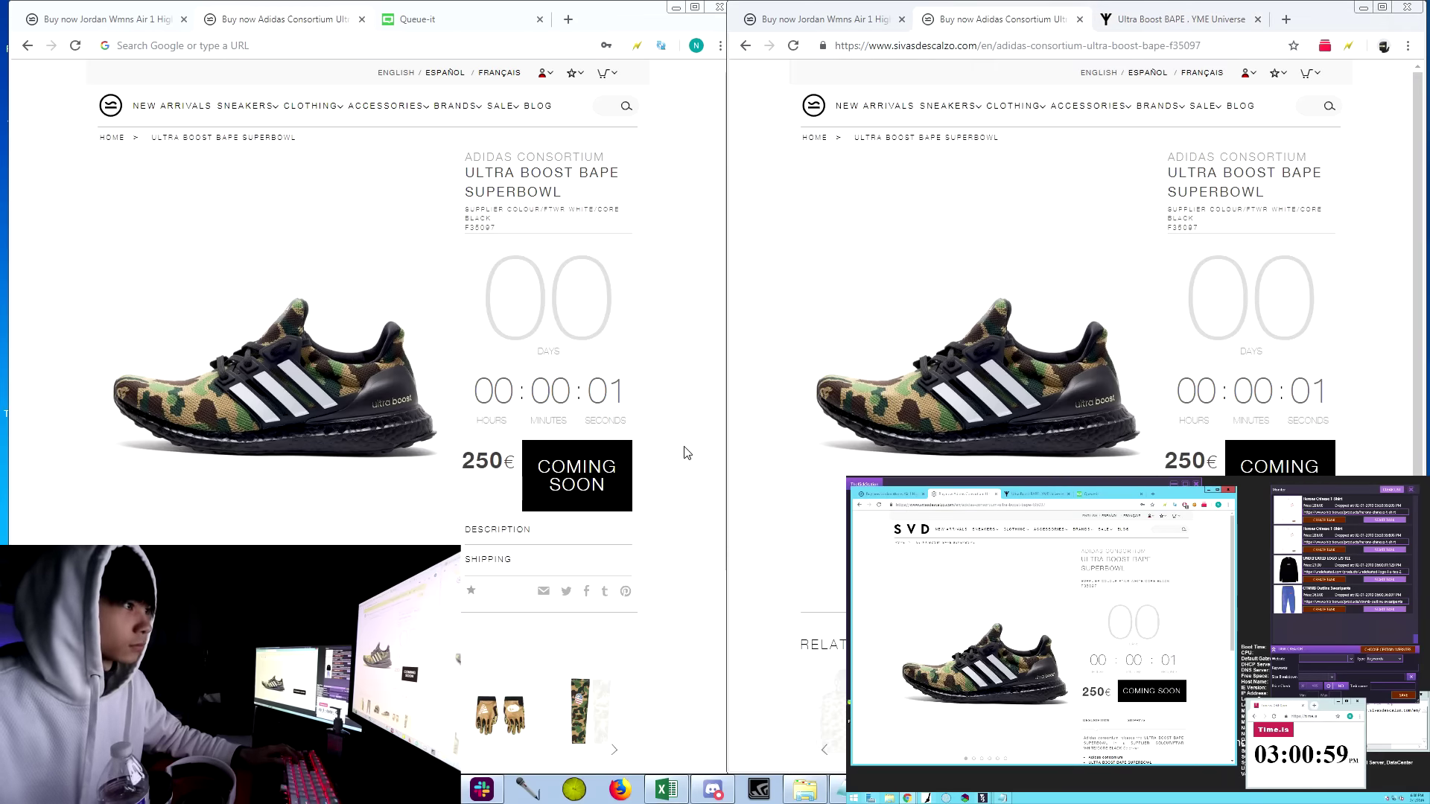
pyautogui.click(685, 452)
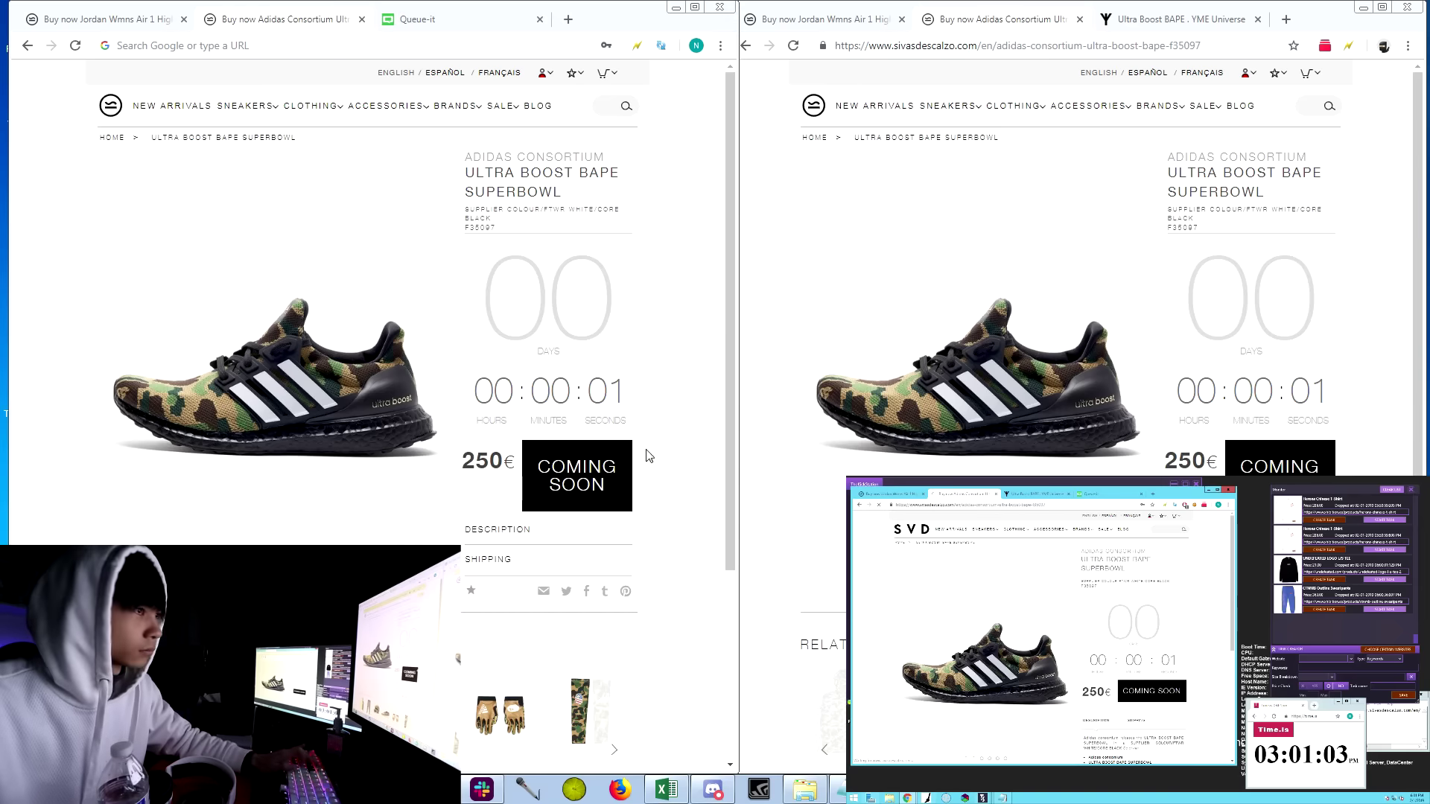
pyautogui.click(759, 540)
pyautogui.press('F5')
pyautogui.press('F5')
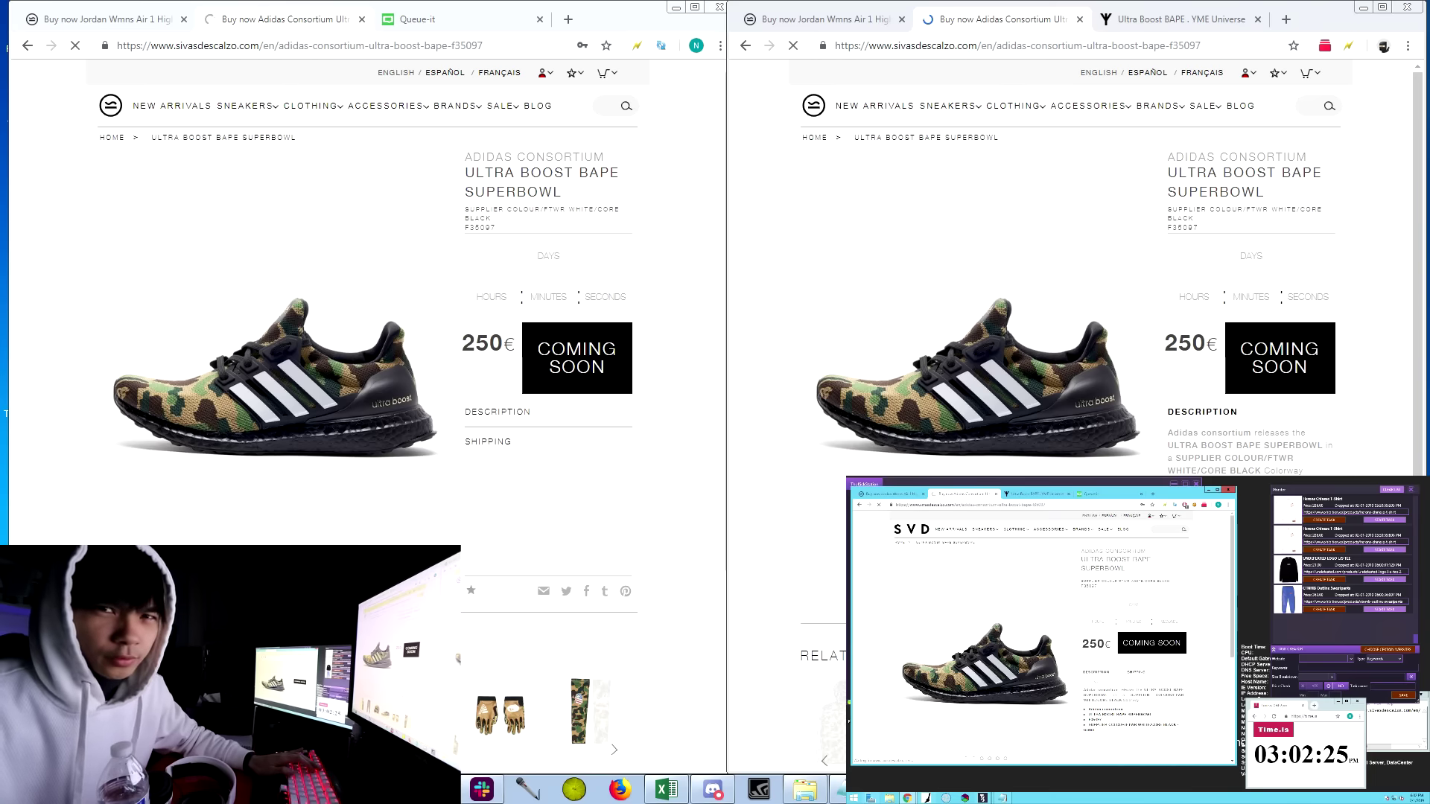
pyautogui.click(659, 417)
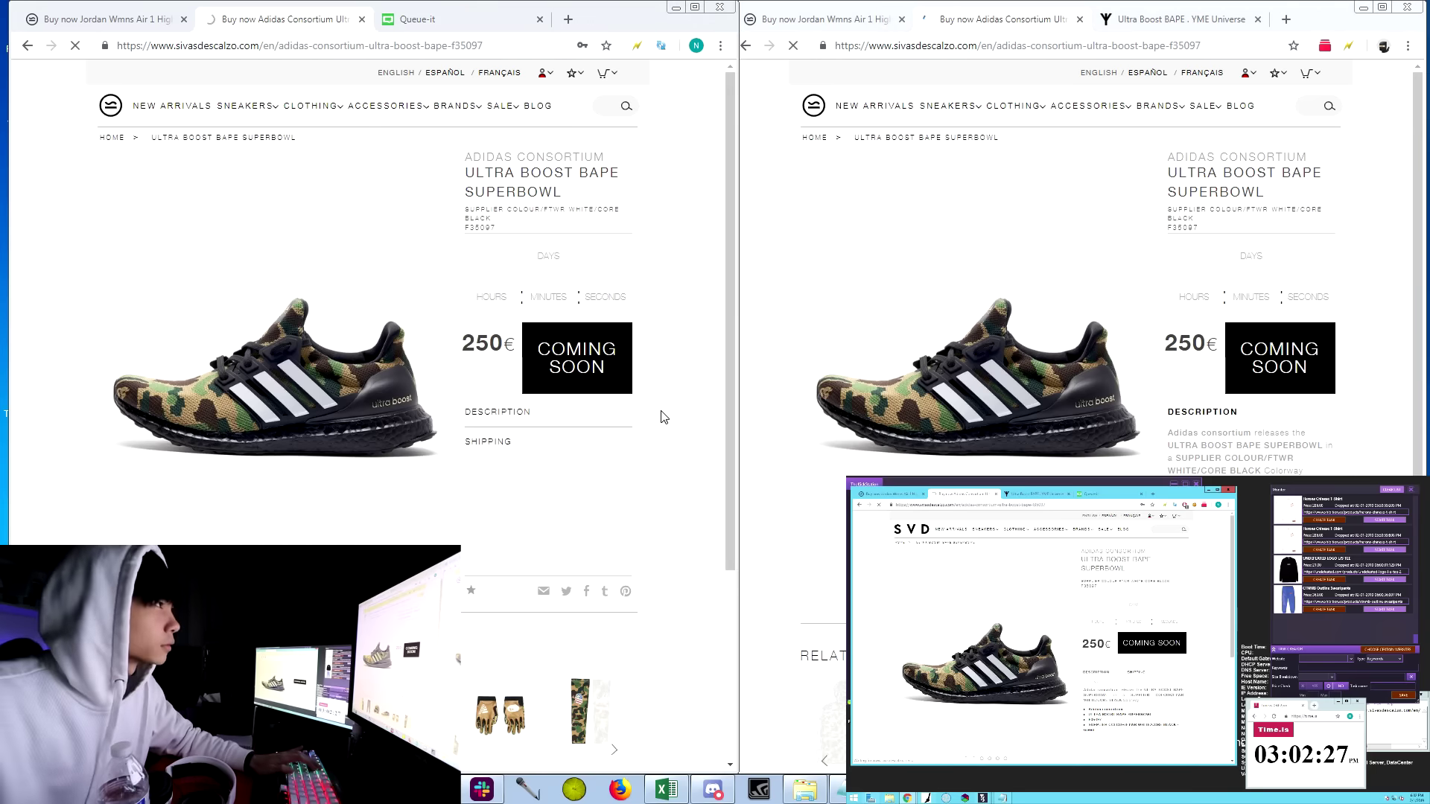
pyautogui.hotkey('alt', 'Tab')
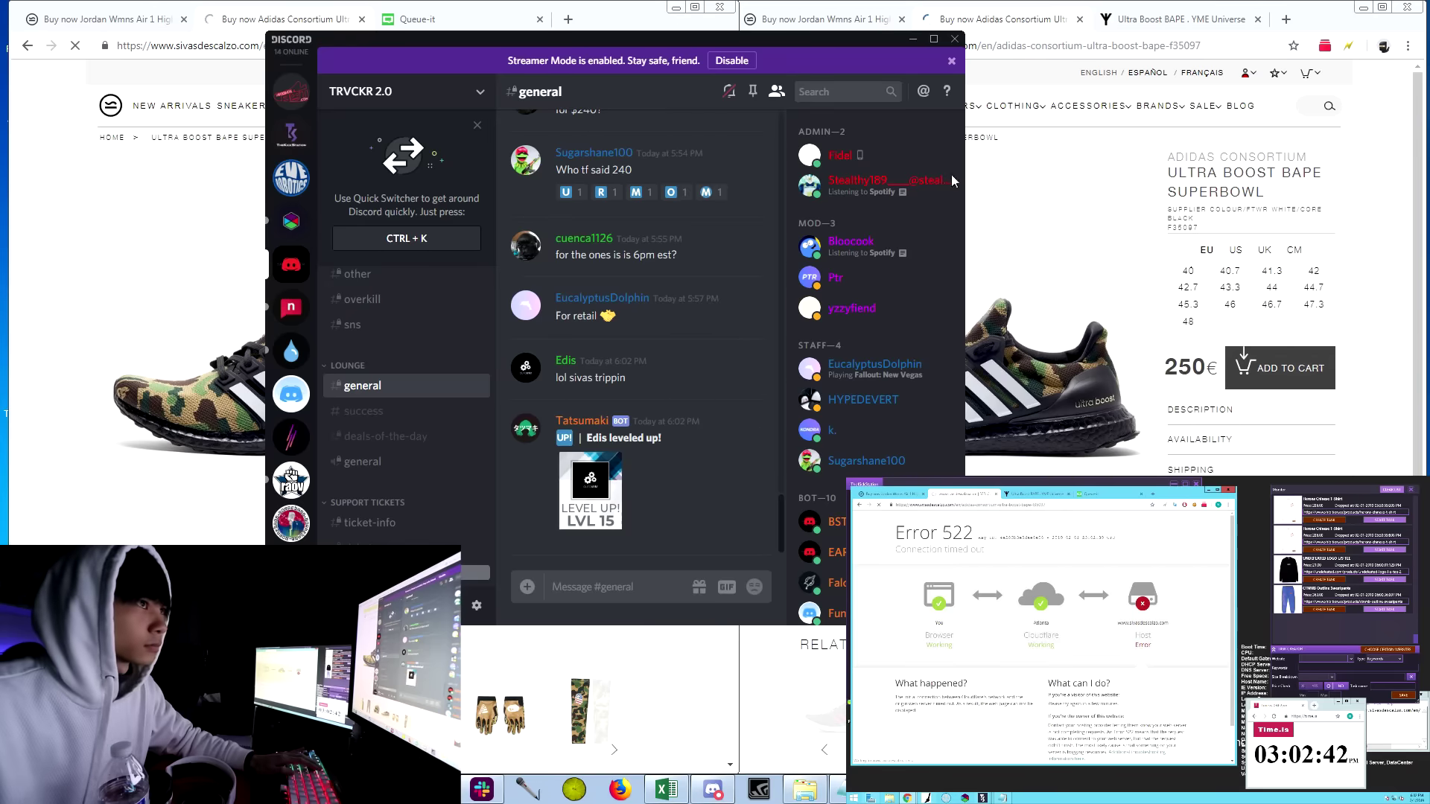
# Add the Ultra Boost BAPE in EU 43.3 to the cart and load the pasted checkout URL in a new tab
pyautogui.click(913, 40)
pyautogui.click(1229, 287)
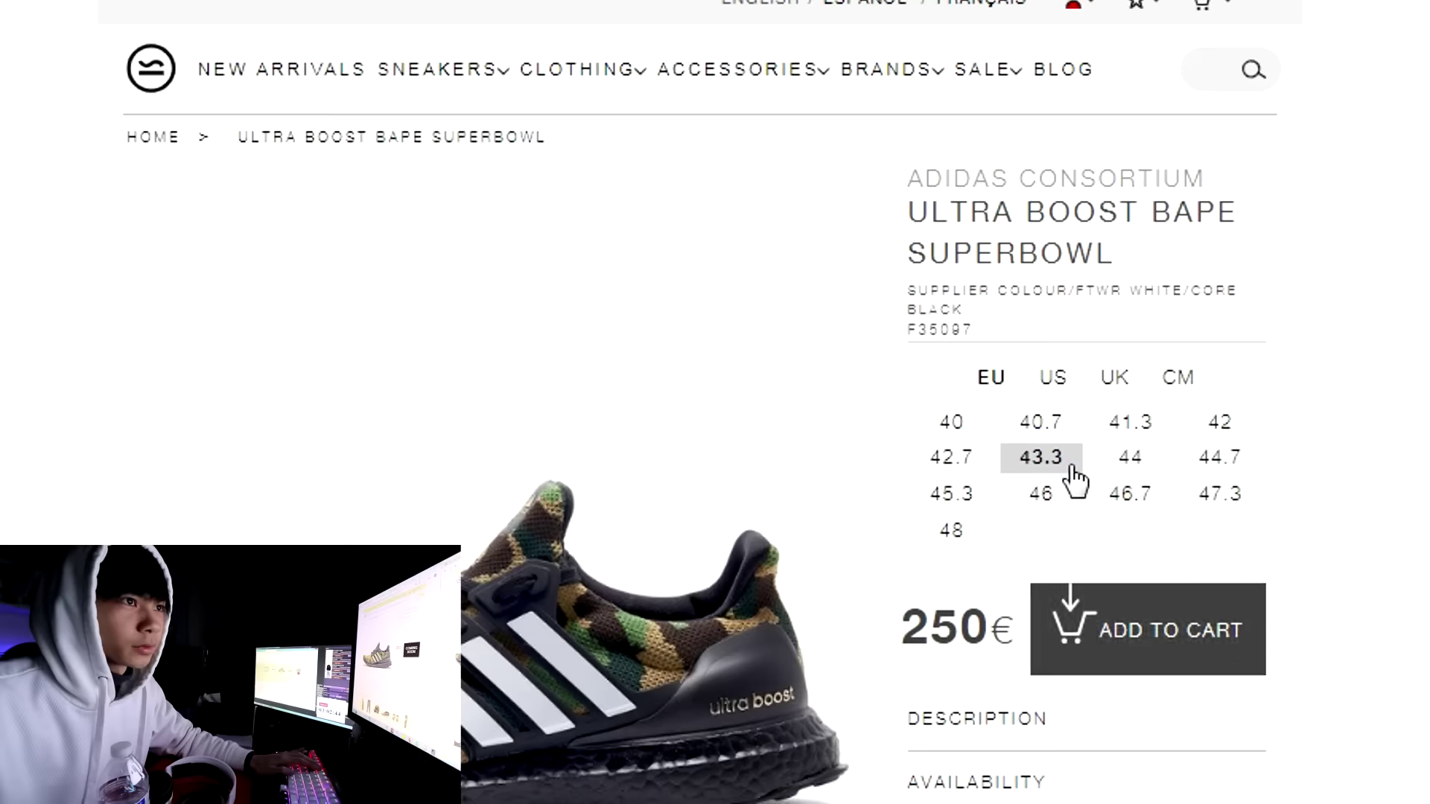
pyautogui.click(1285, 373)
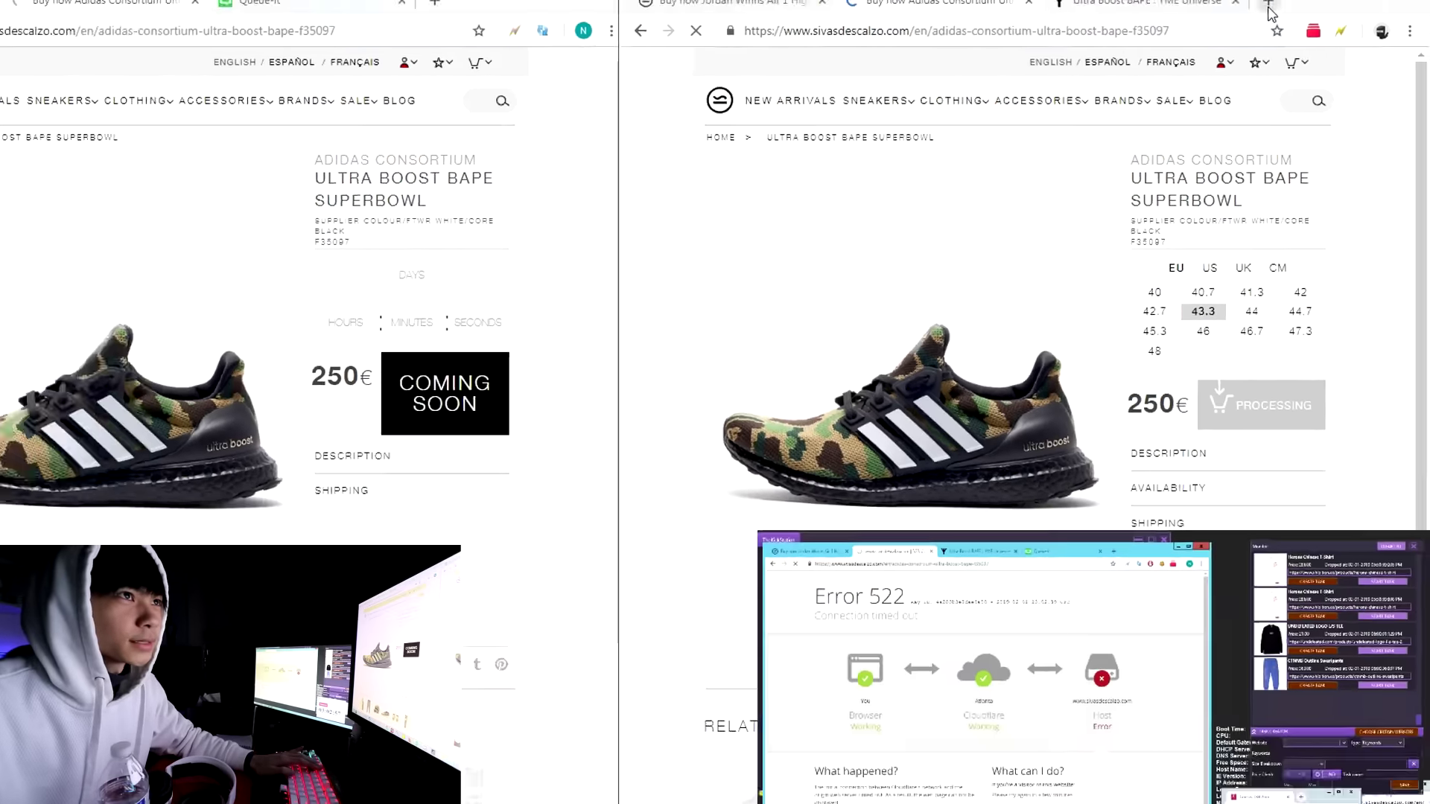
pyautogui.click(1306, 19)
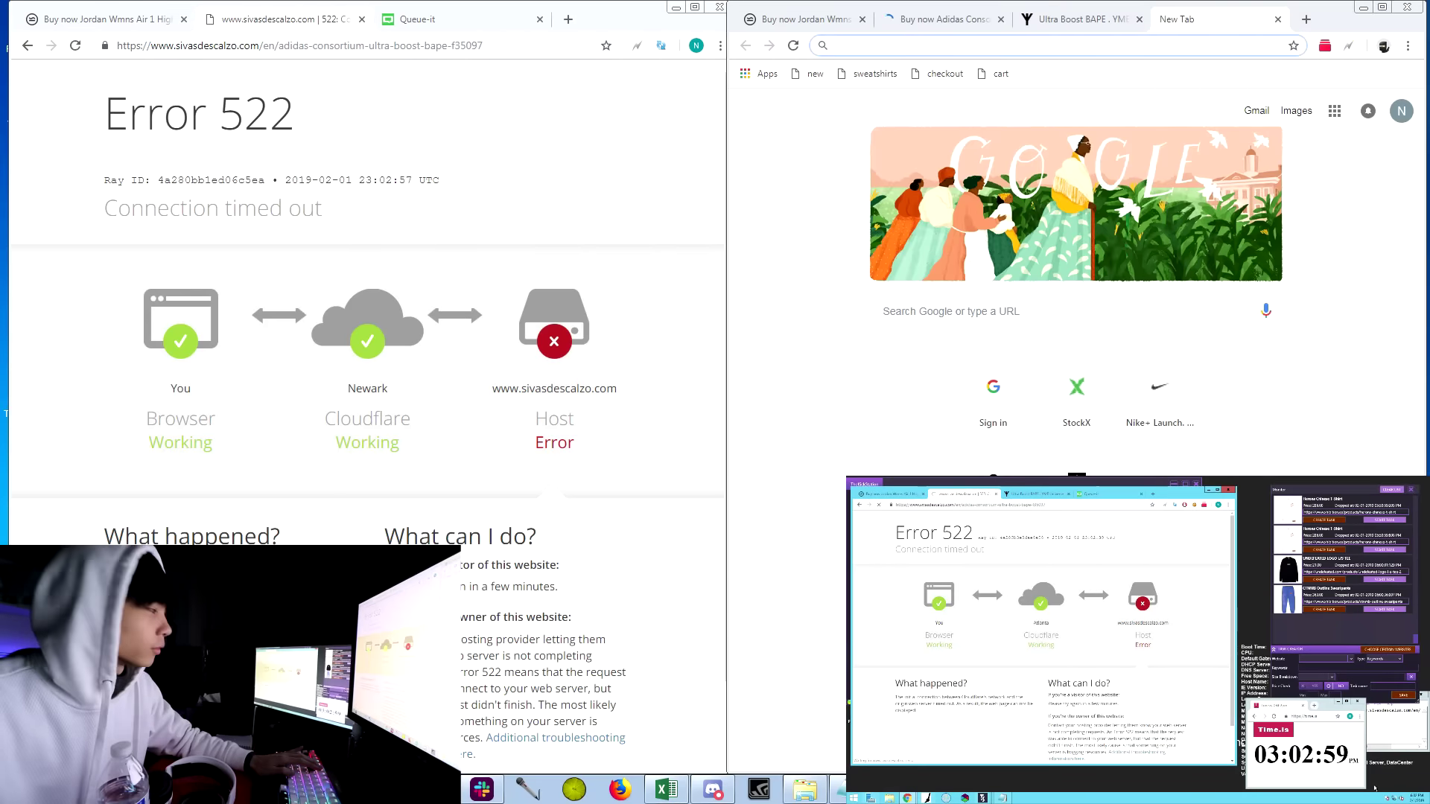
pyautogui.click(1006, 43)
pyautogui.write('https://www.sivasdescalzo.com/en/checkout/onepage/')
pyautogui.press('Return')
# Check the checkout tab's Error 522 result and return both windows to the product page
pyautogui.click(927, 22)
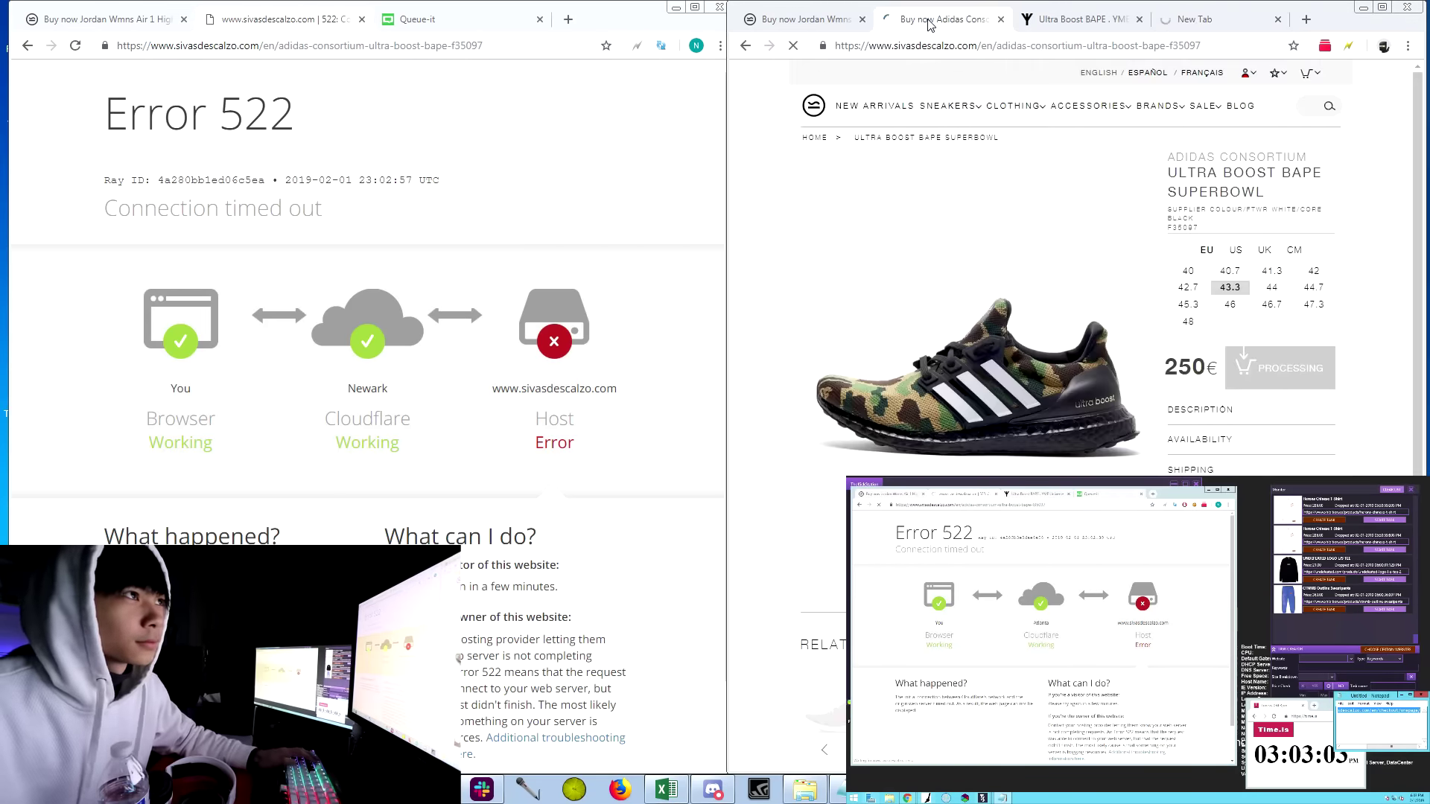
pyautogui.click(1211, 24)
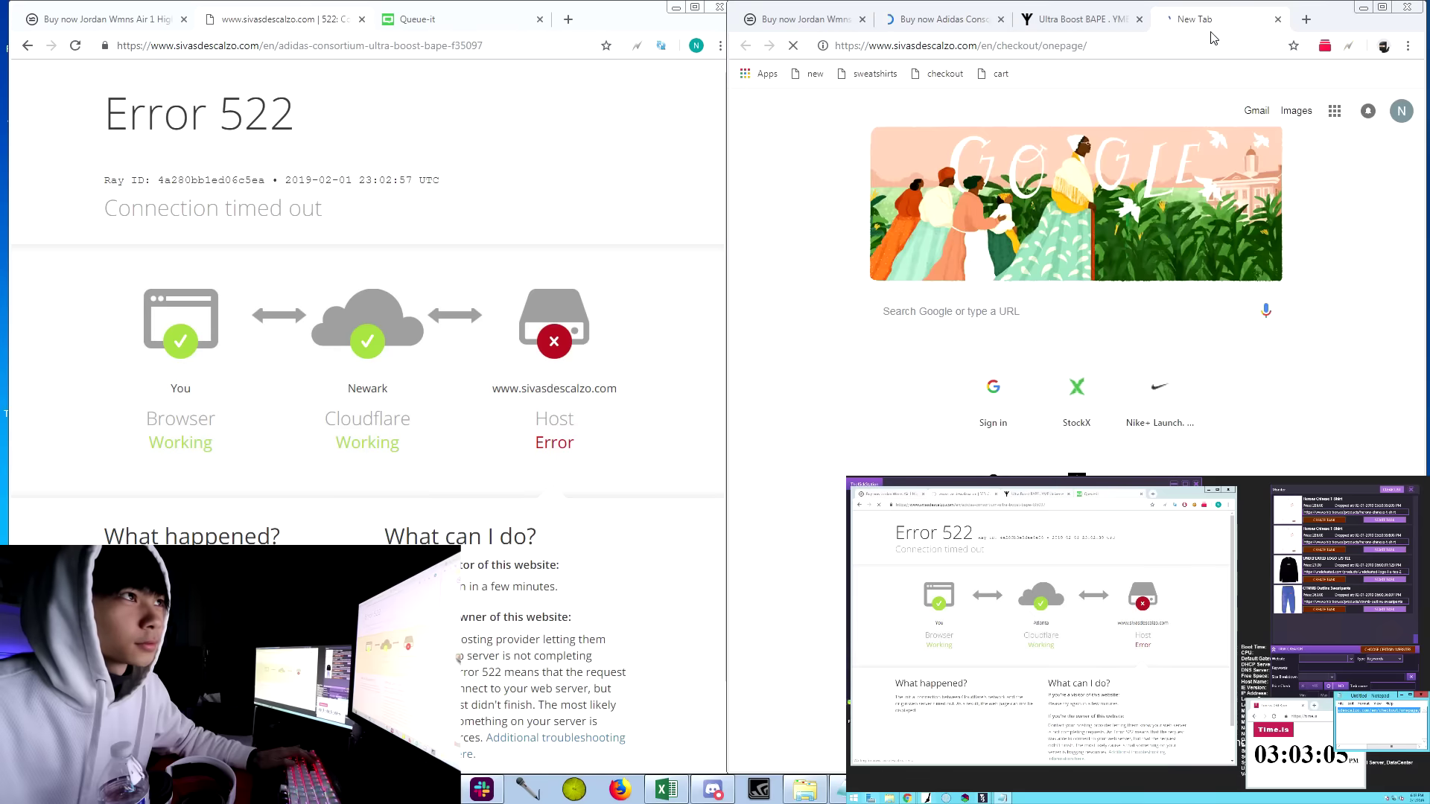
pyautogui.click(941, 28)
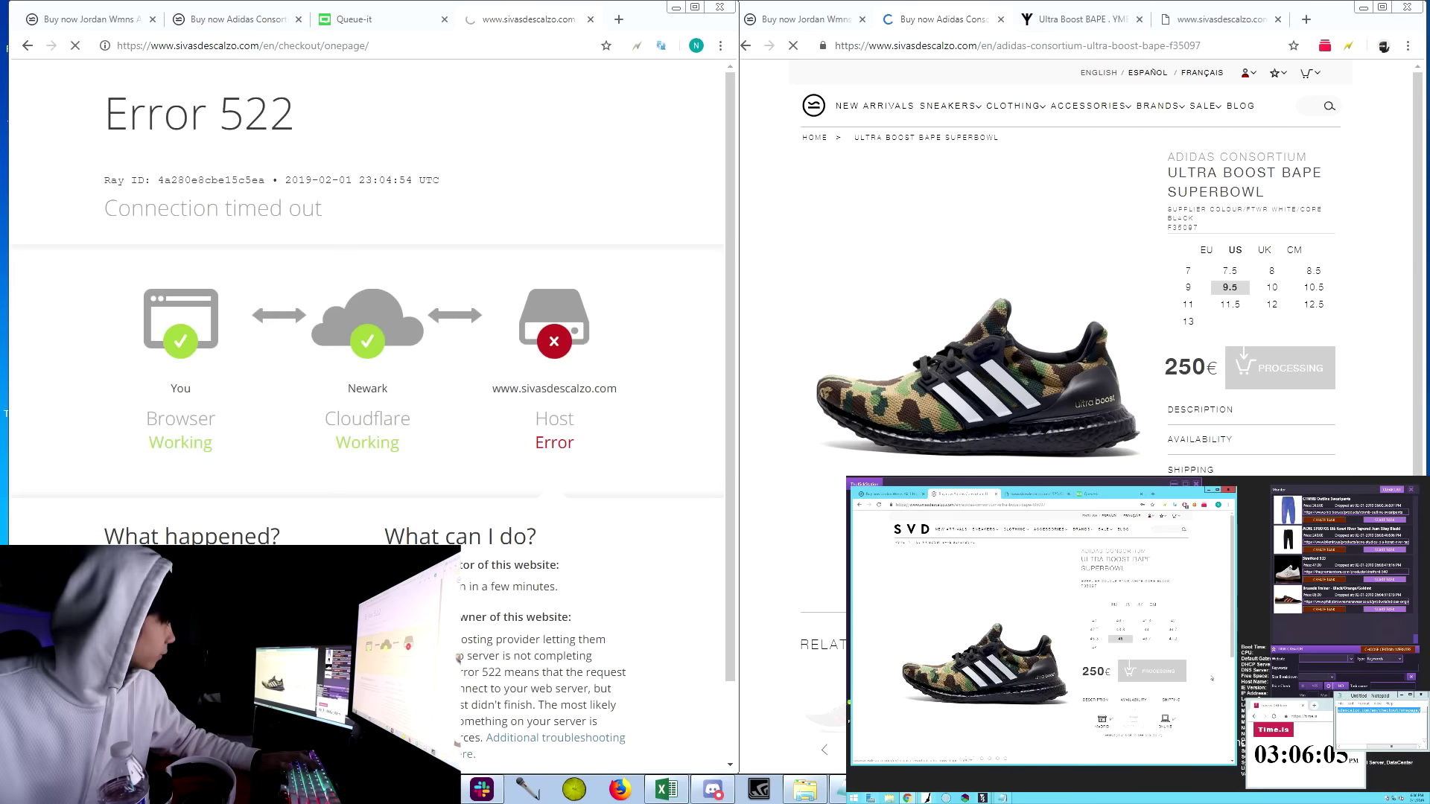
pyautogui.click(218, 22)
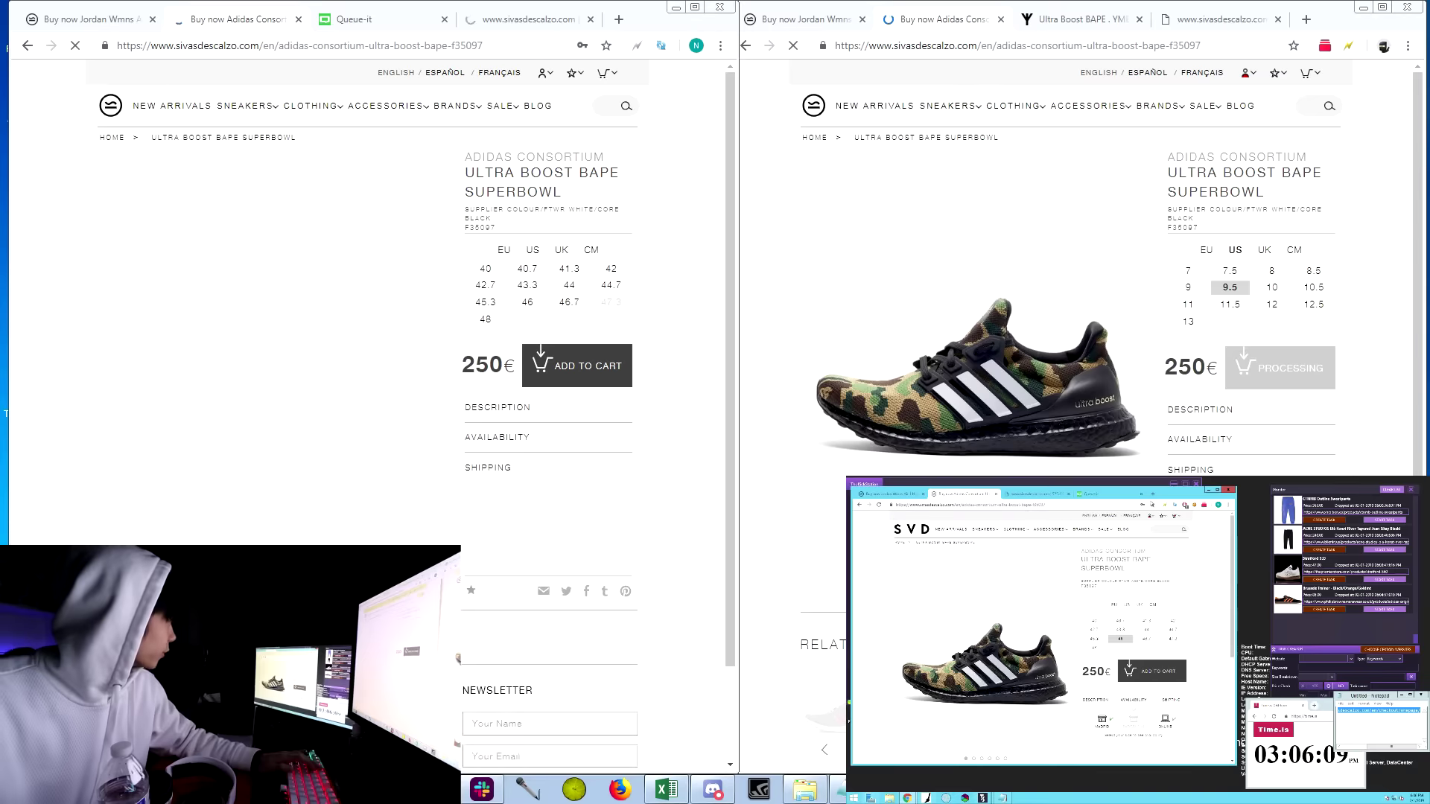
# Add the shoe to cart, proceed to checkout and reload the timed-out checkout page in both windows
pyautogui.click(1374, 301)
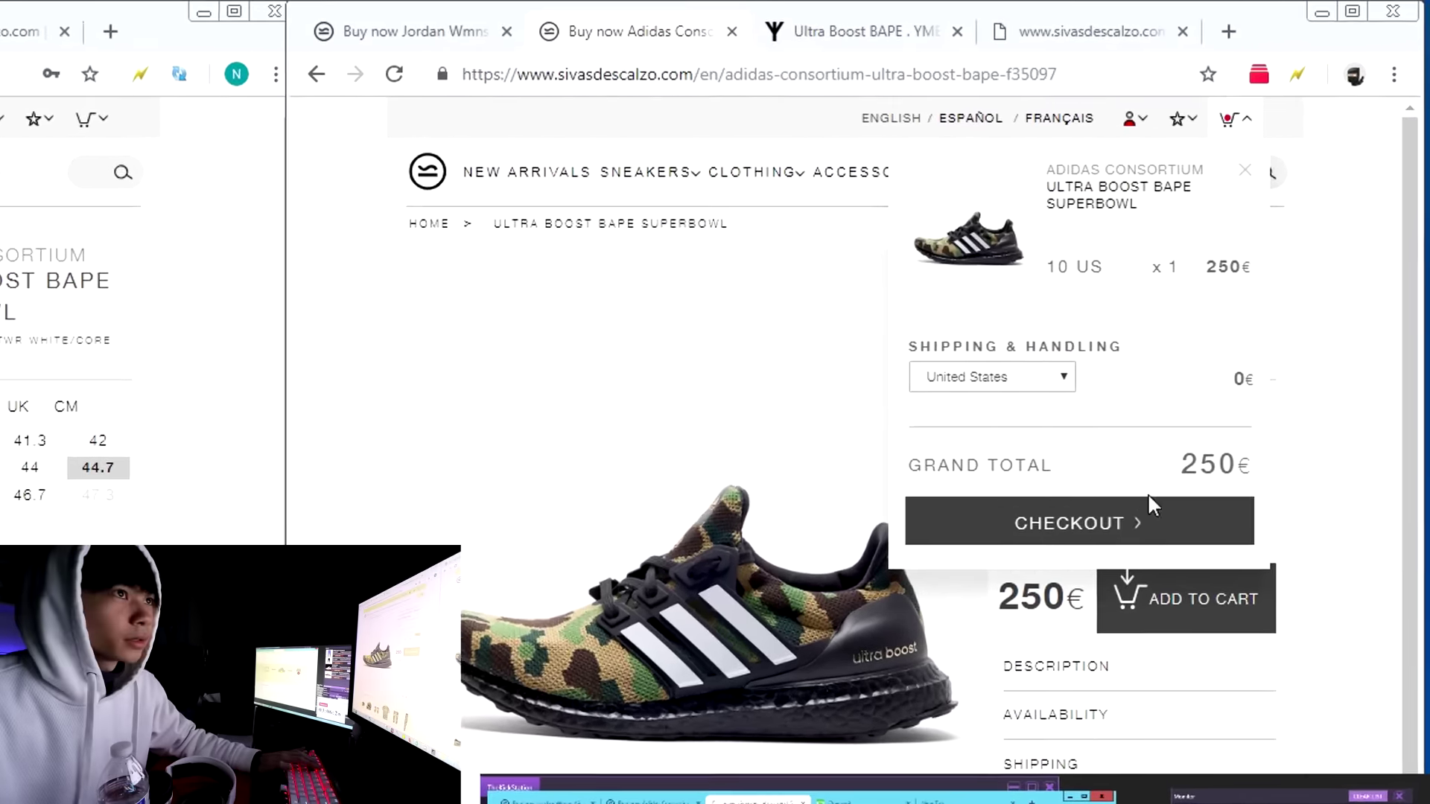
pyautogui.click(1200, 416)
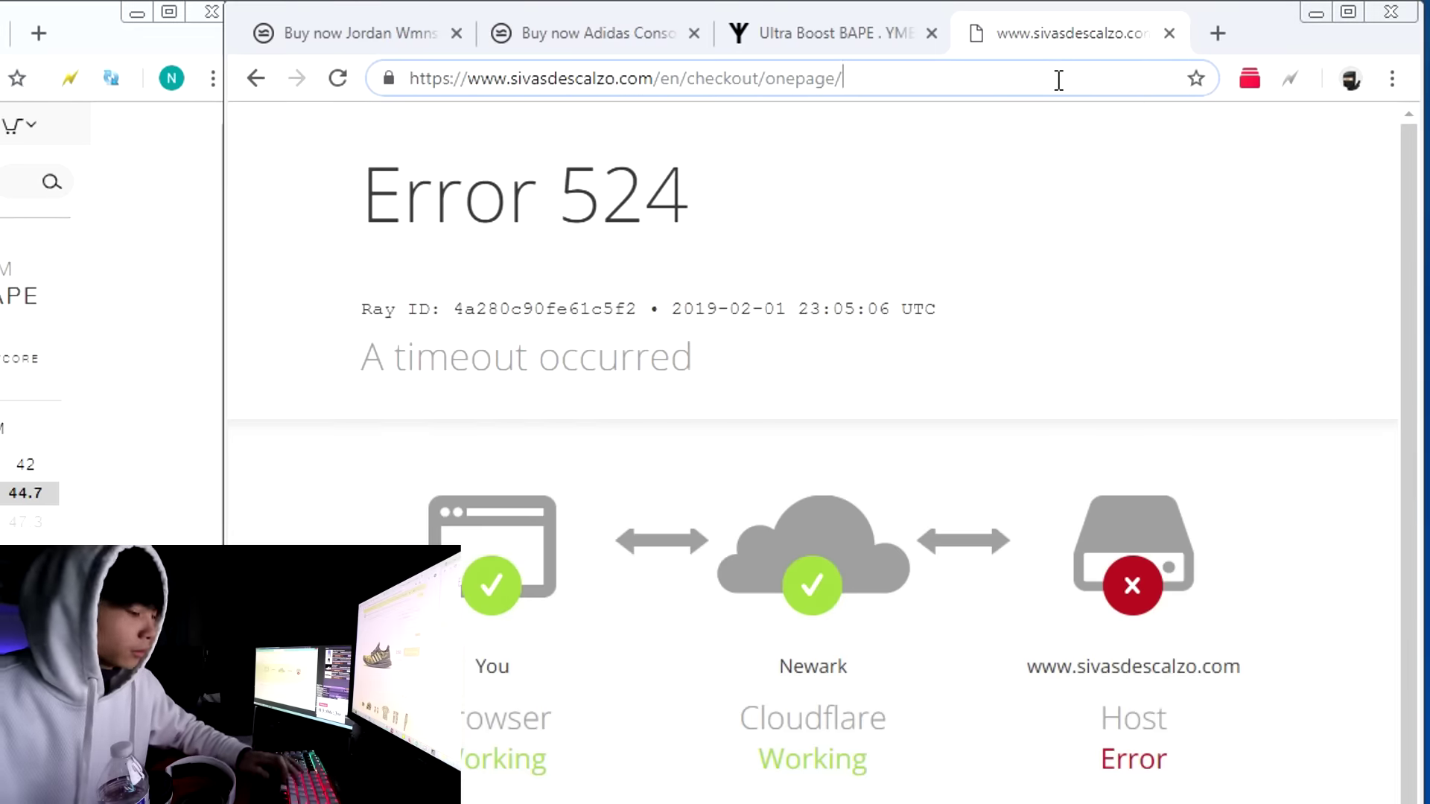
pyautogui.press('Return')
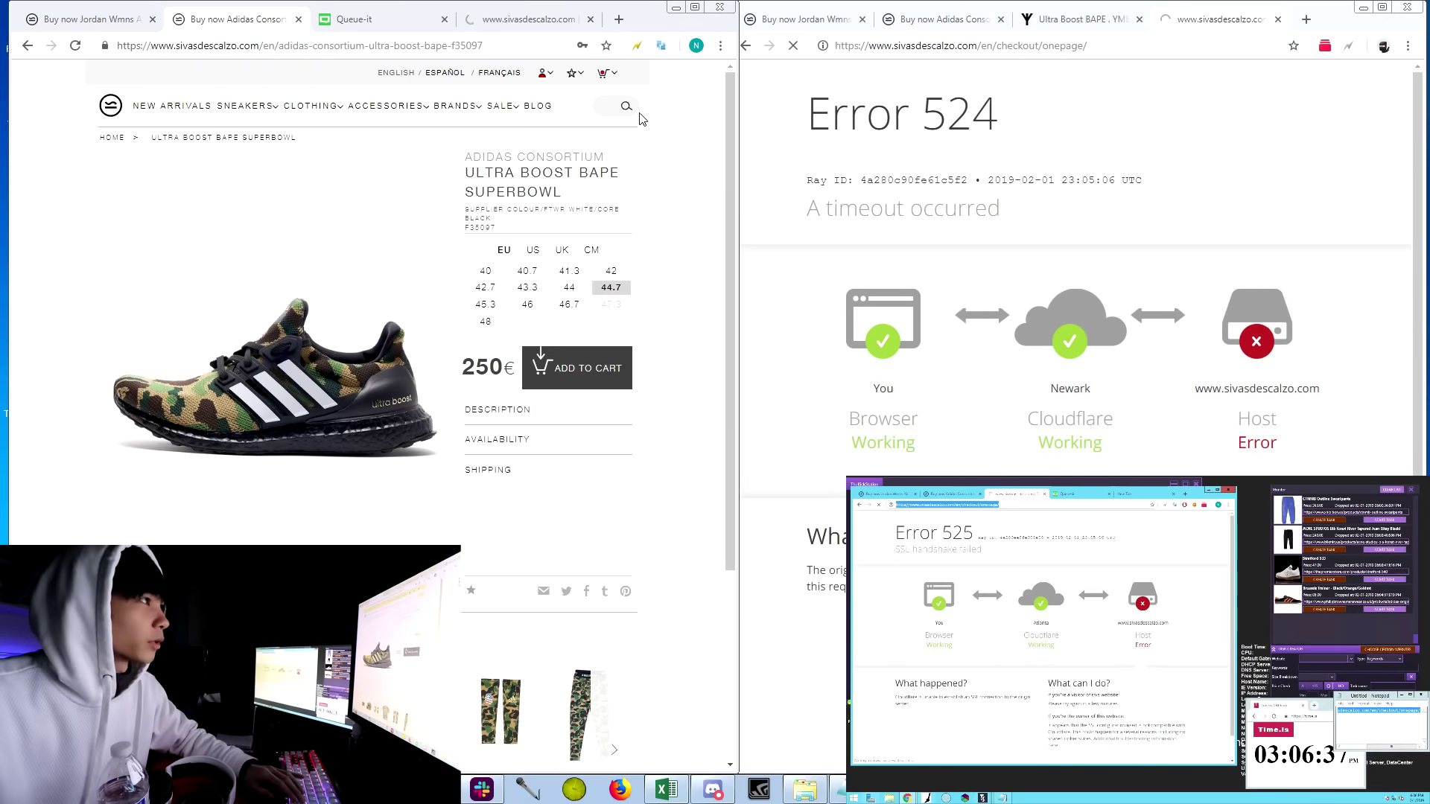
pyautogui.click(519, 46)
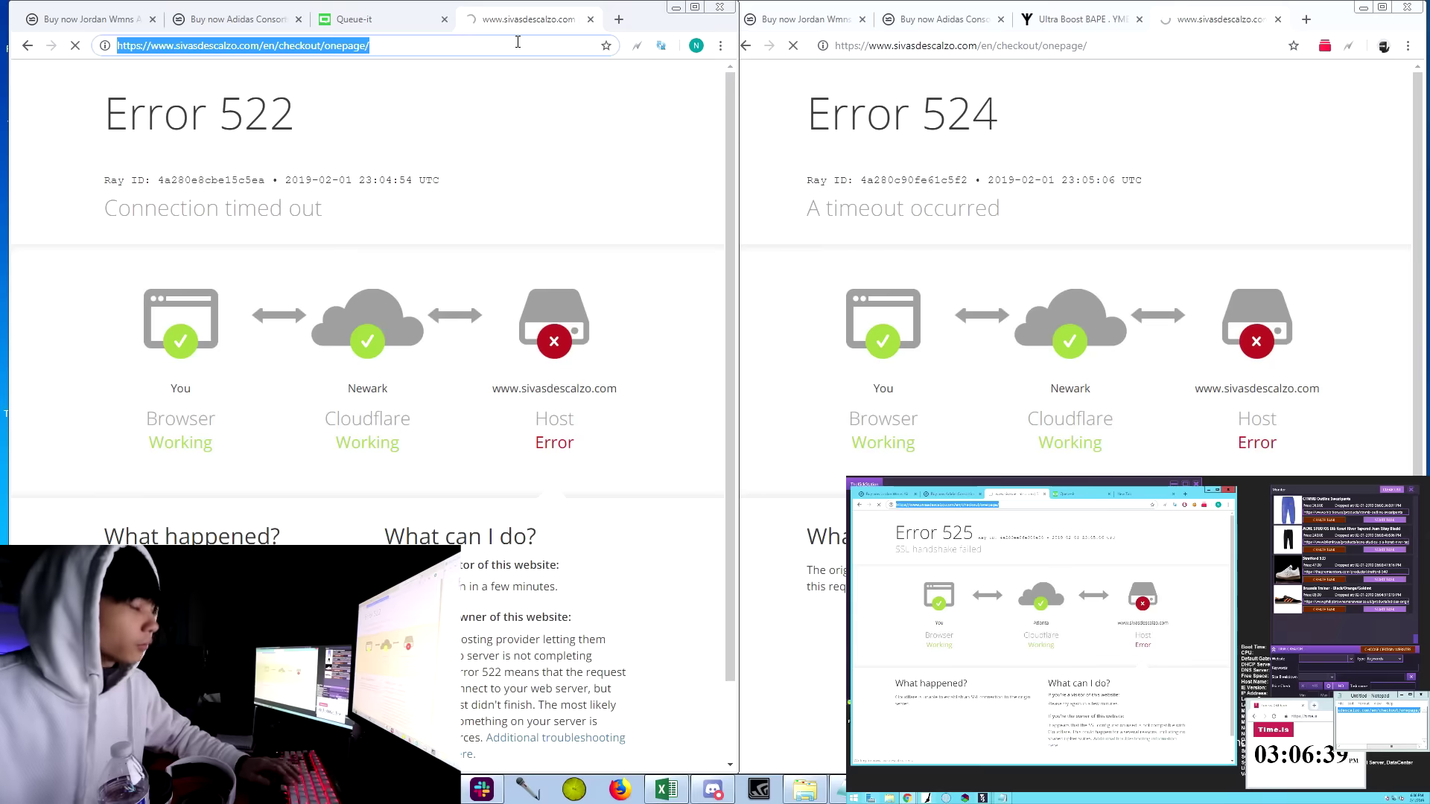
pyautogui.press('Return')
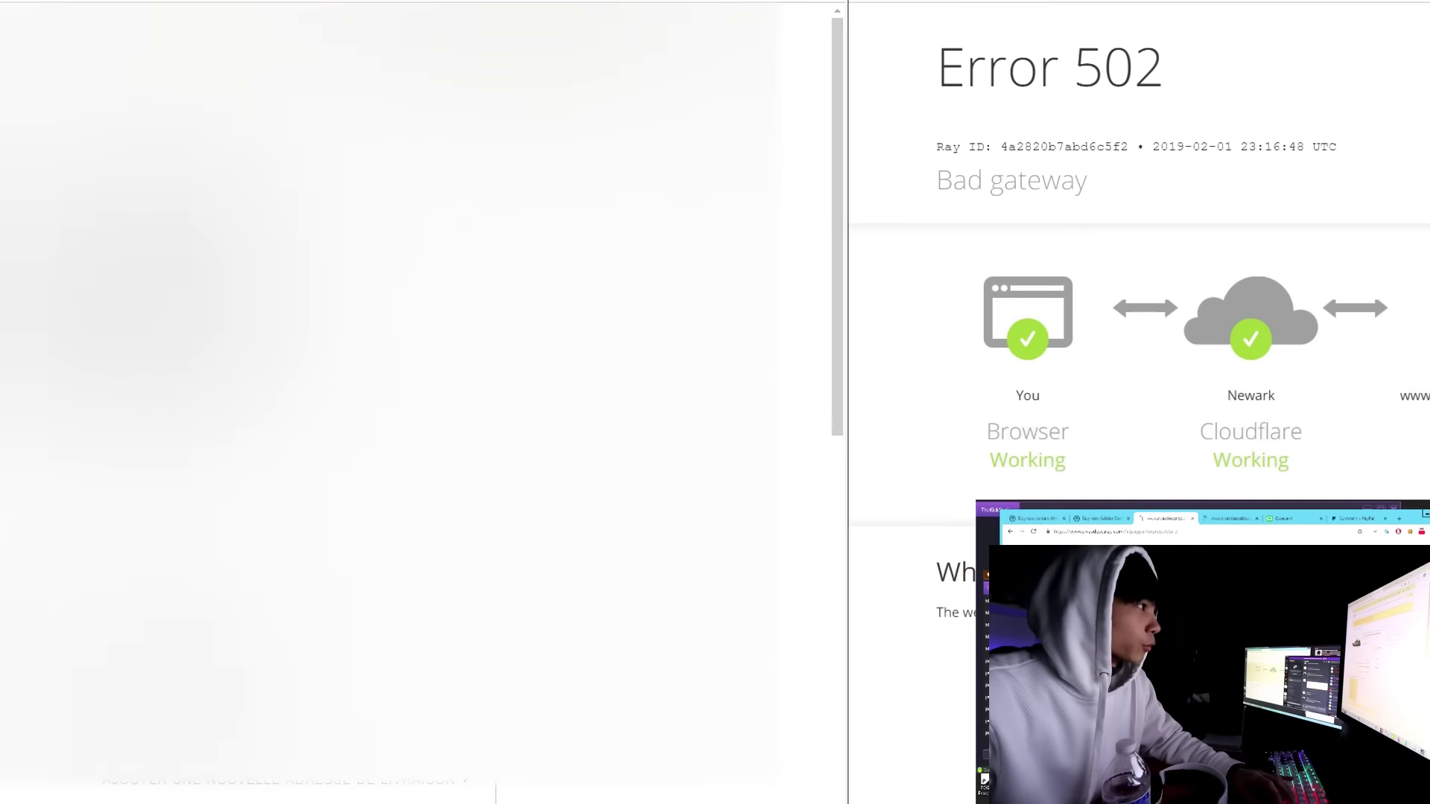
pyautogui.scroll(-3, 419, 447)
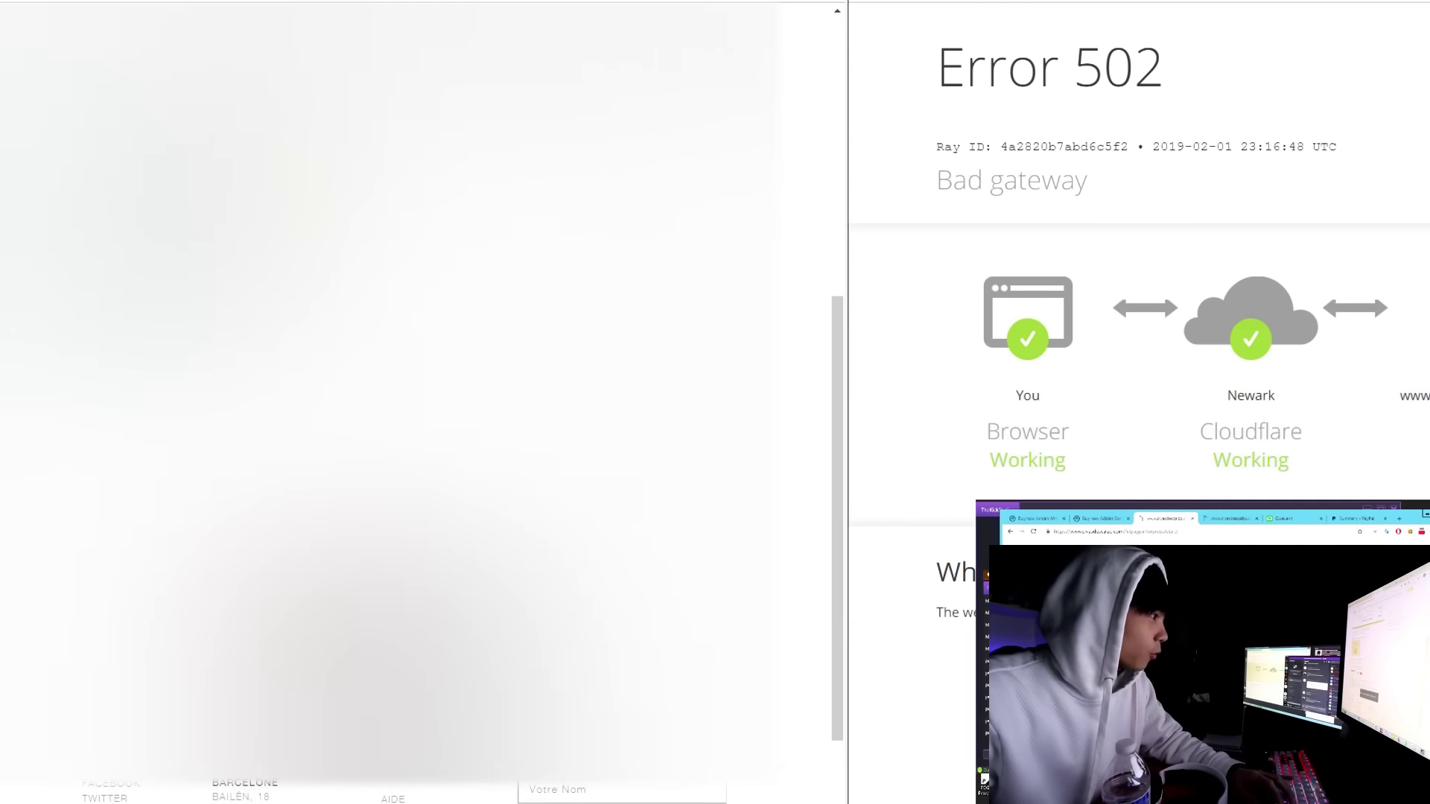
pyautogui.scroll(-3, 418, 447)
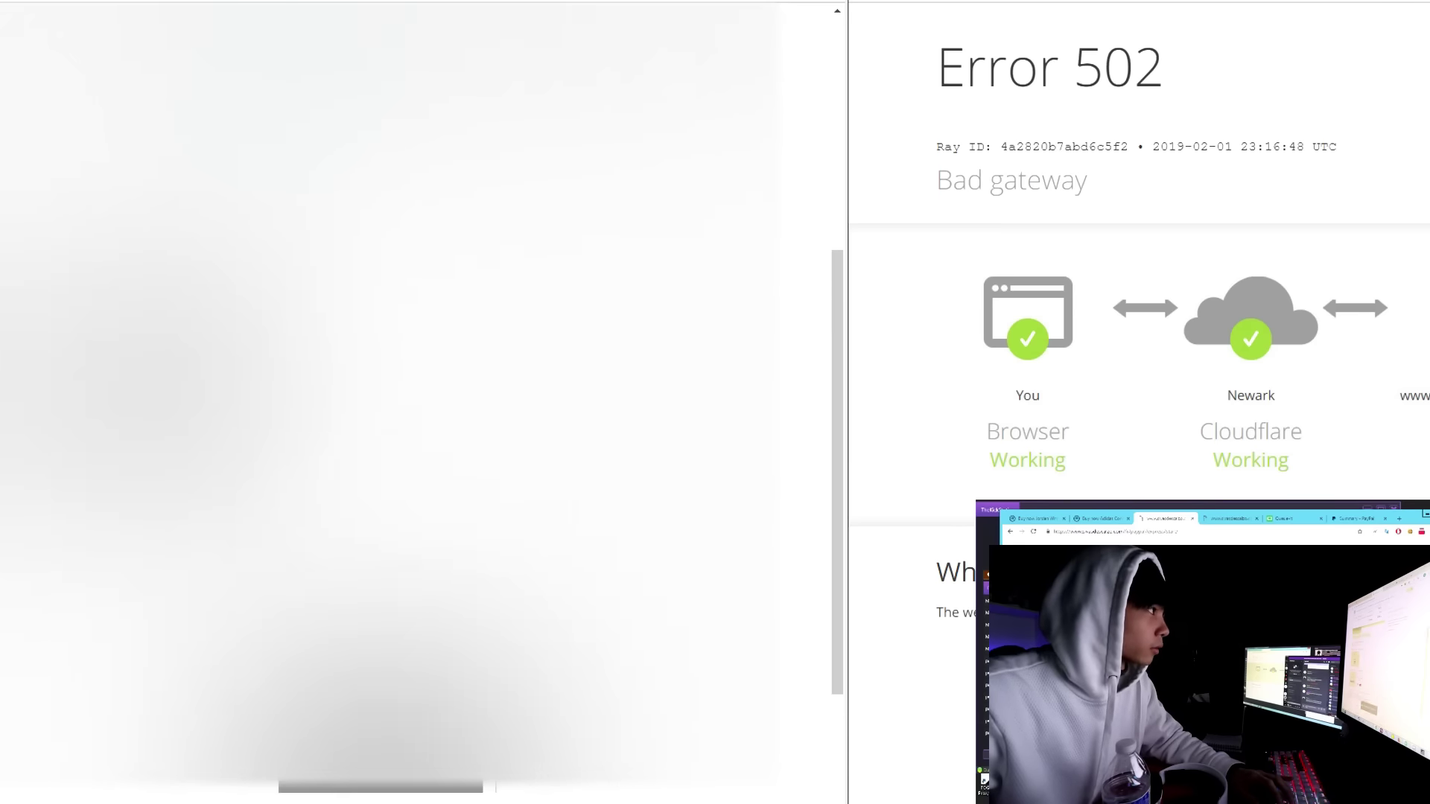
pyautogui.scroll(-3, 419, 448)
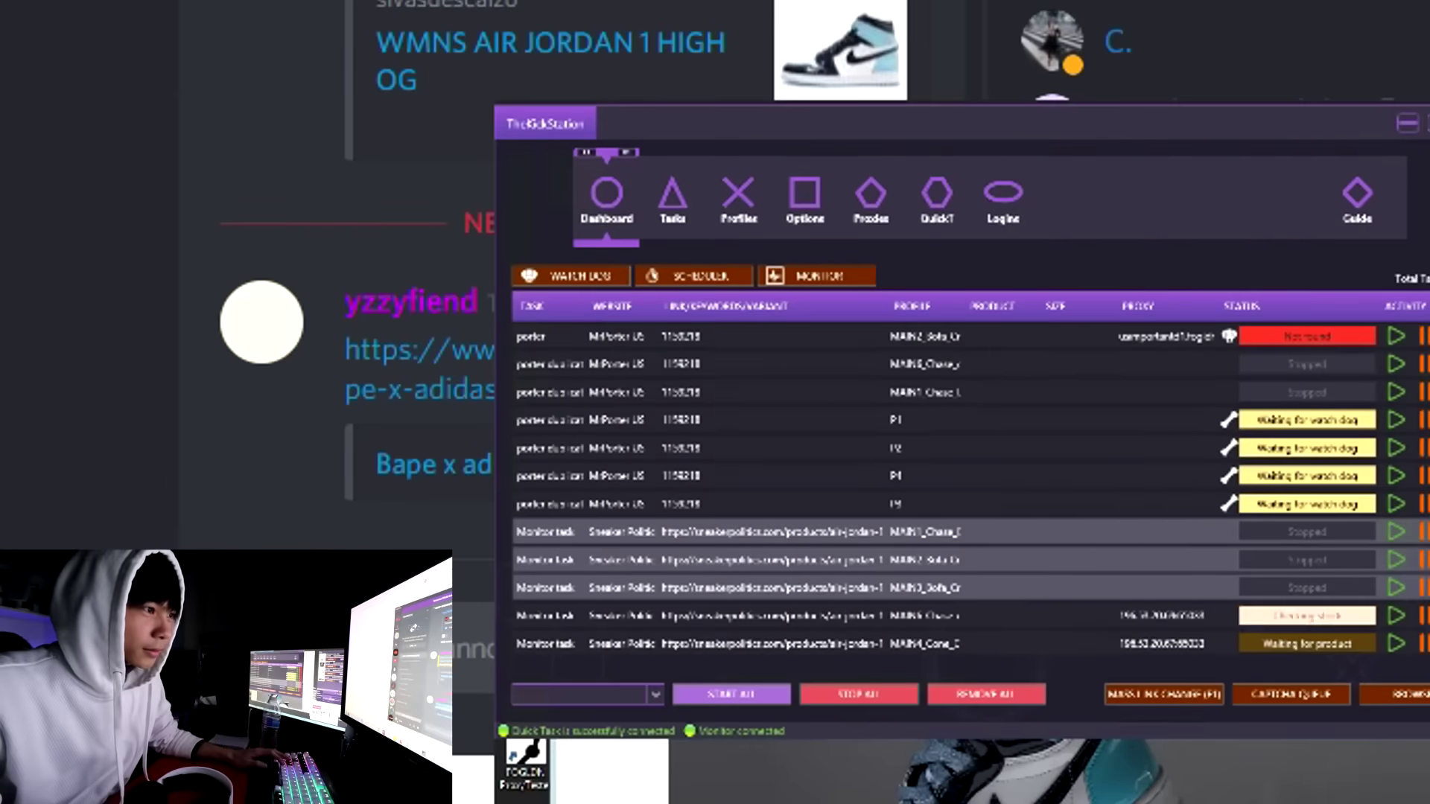
# Copy the Overkill Bape UltraBoost link from Discord and load it in the right window and a new tab
pyautogui.moveTo(492, 391)
pyautogui.mouseDown()
pyautogui.moveTo(230, 328)
pyautogui.moveTo(333, 363)
pyautogui.mouseUp()
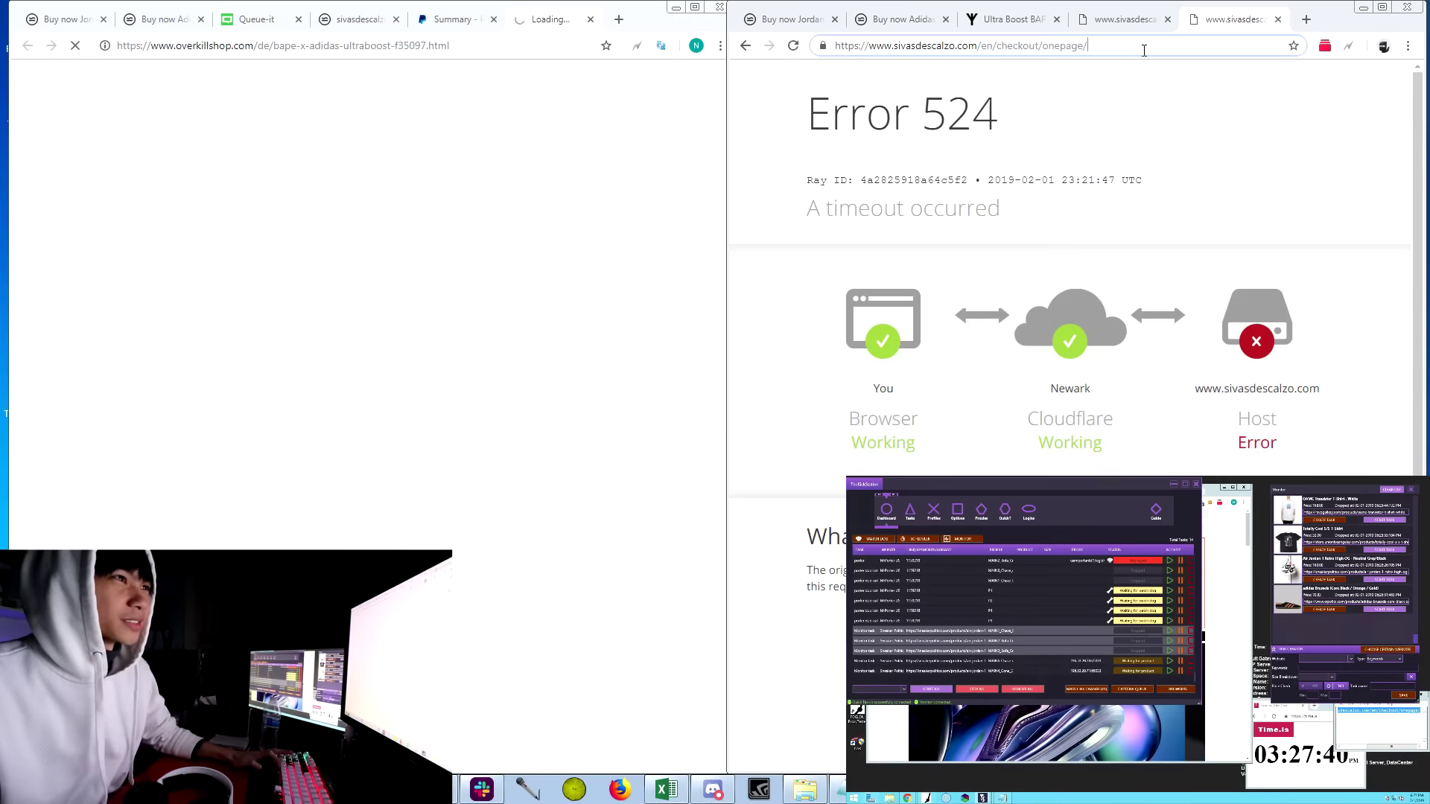
pyautogui.click(1144, 46)
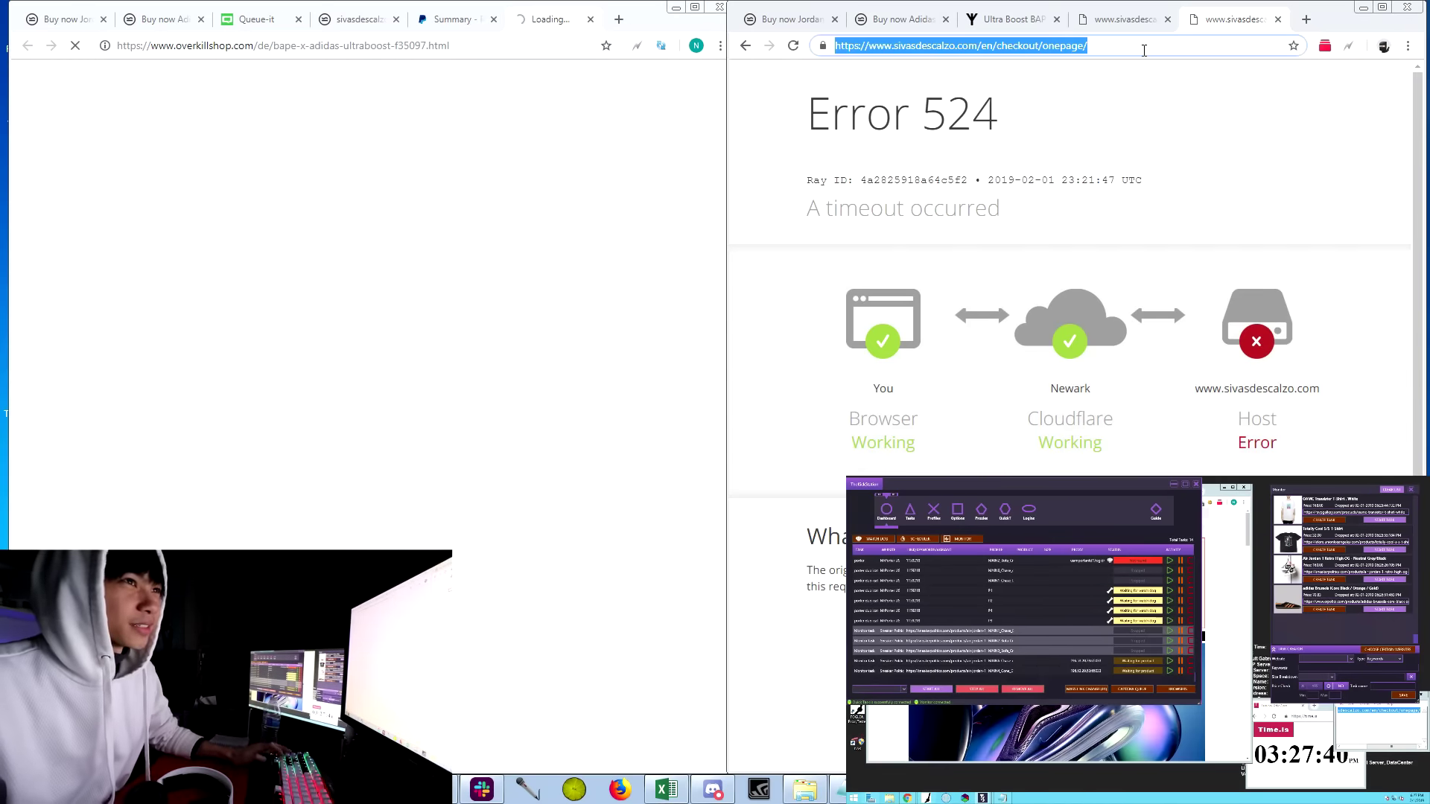
pyautogui.hotkey('ctrl', 'v')
pyautogui.hotkey('ctrl', 'v')
pyautogui.press('Return')
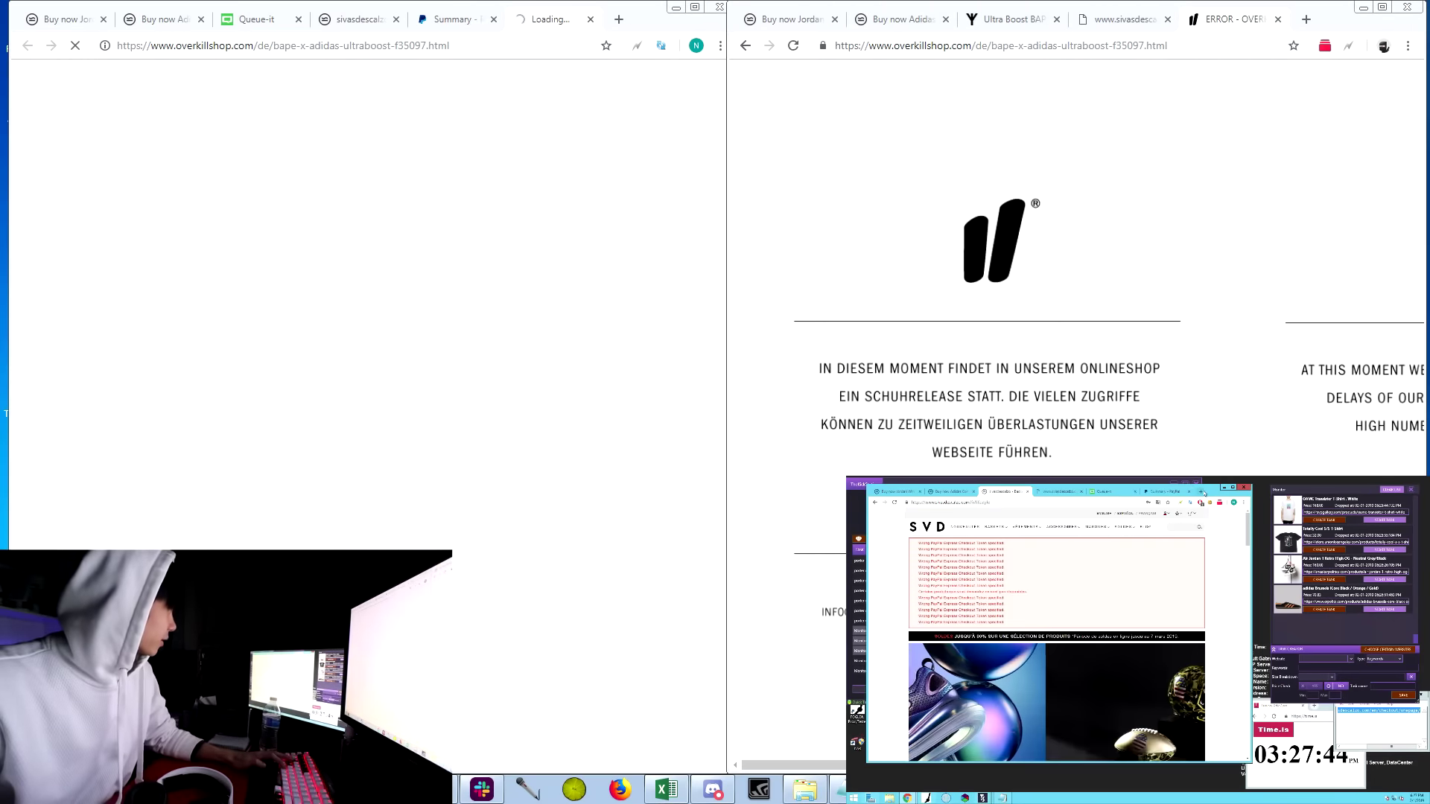
pyautogui.hotkey('ctrl', 't')
pyautogui.hotkey('ctrl', 'v')
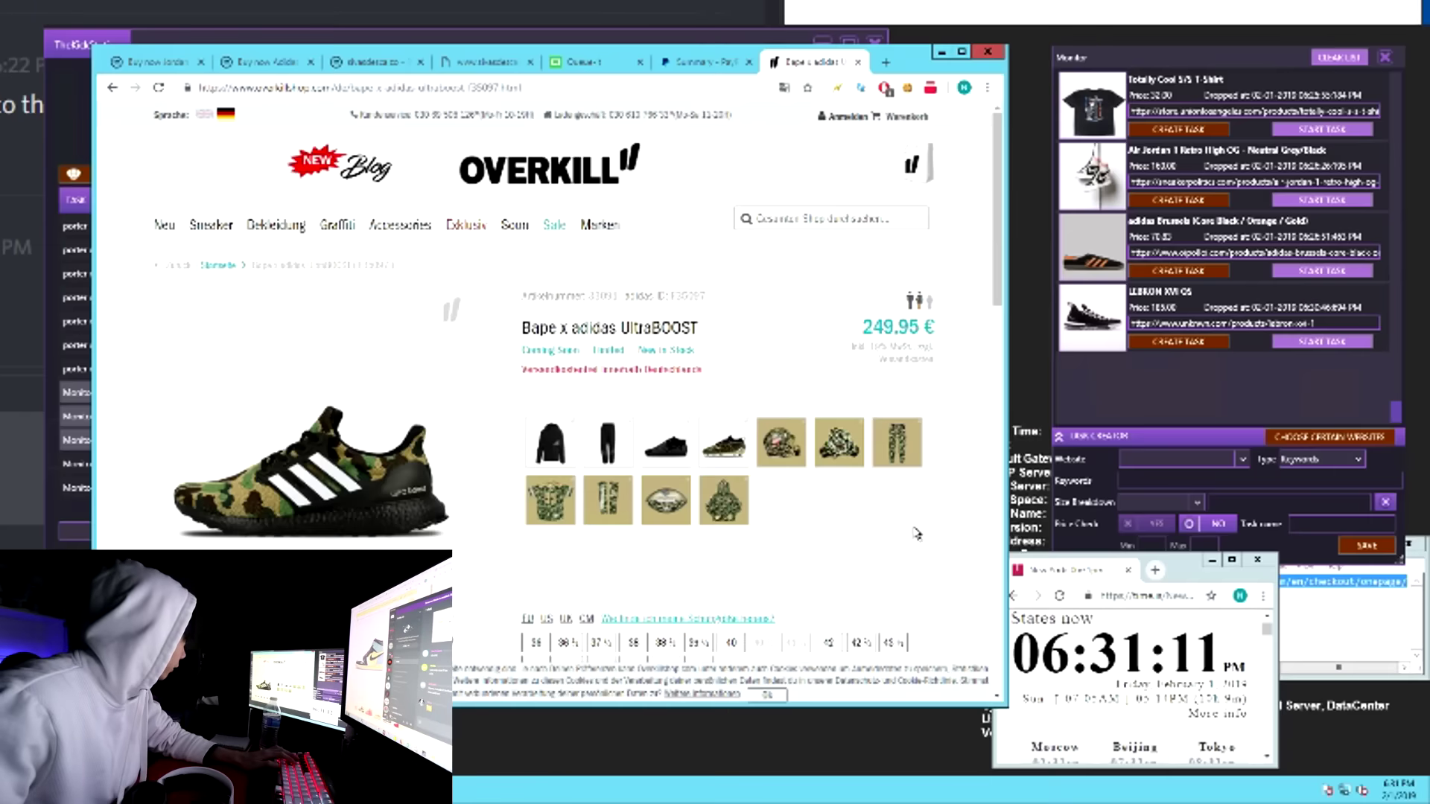
# Translate the German Overkill shop page into English
pyautogui.rightClick(924, 518)
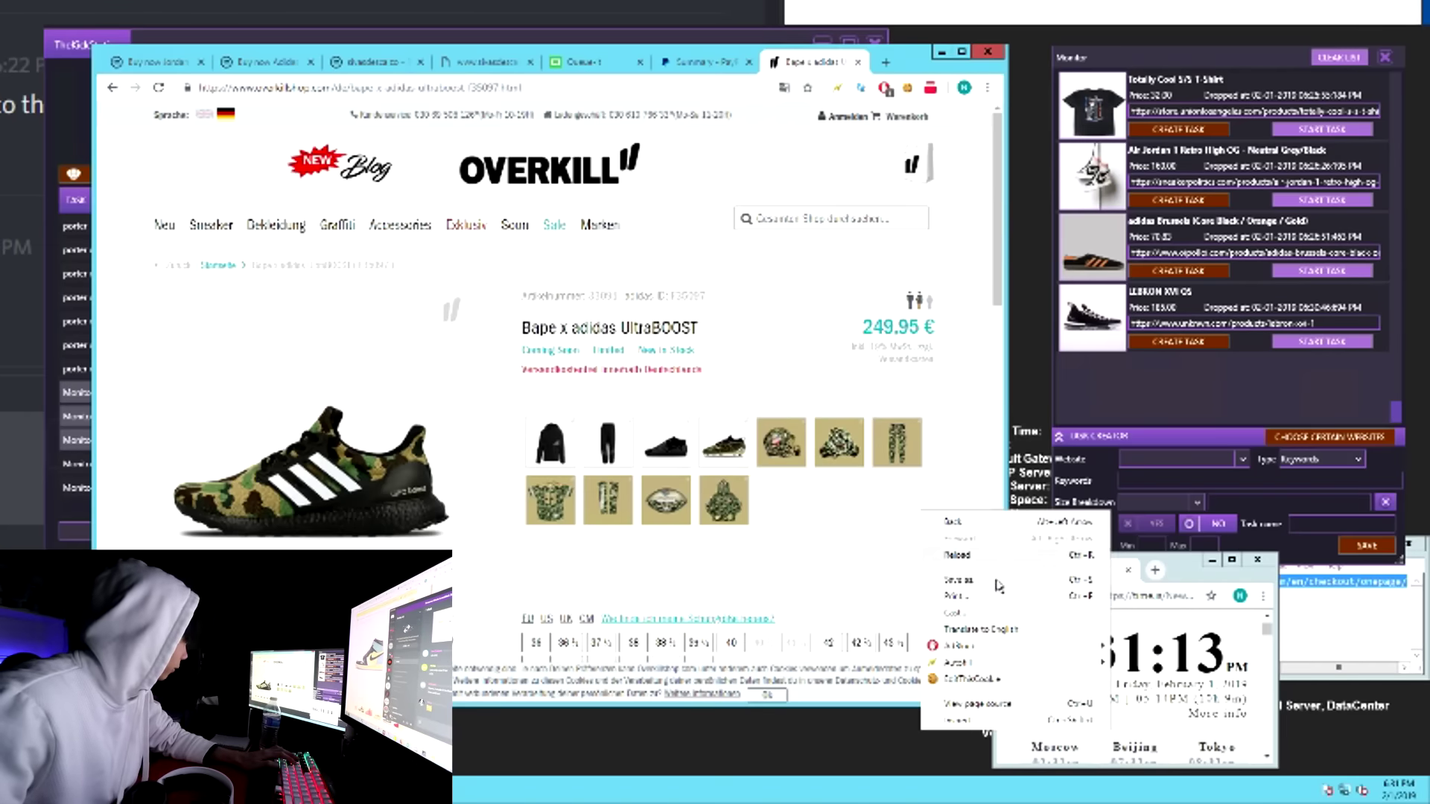
pyautogui.click(994, 628)
pyautogui.scroll(-2, 944, 536)
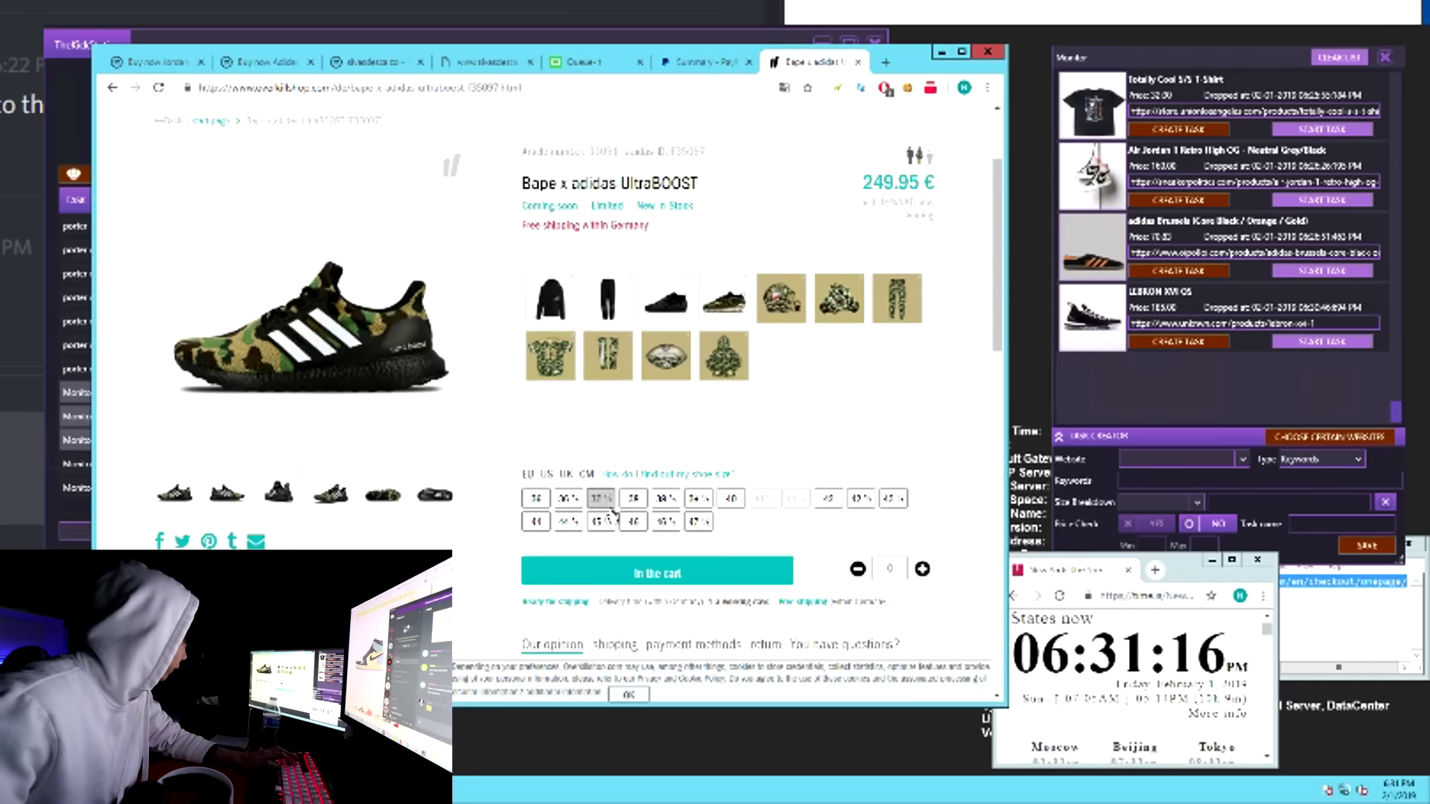
pyautogui.scroll(-1, 787, 400)
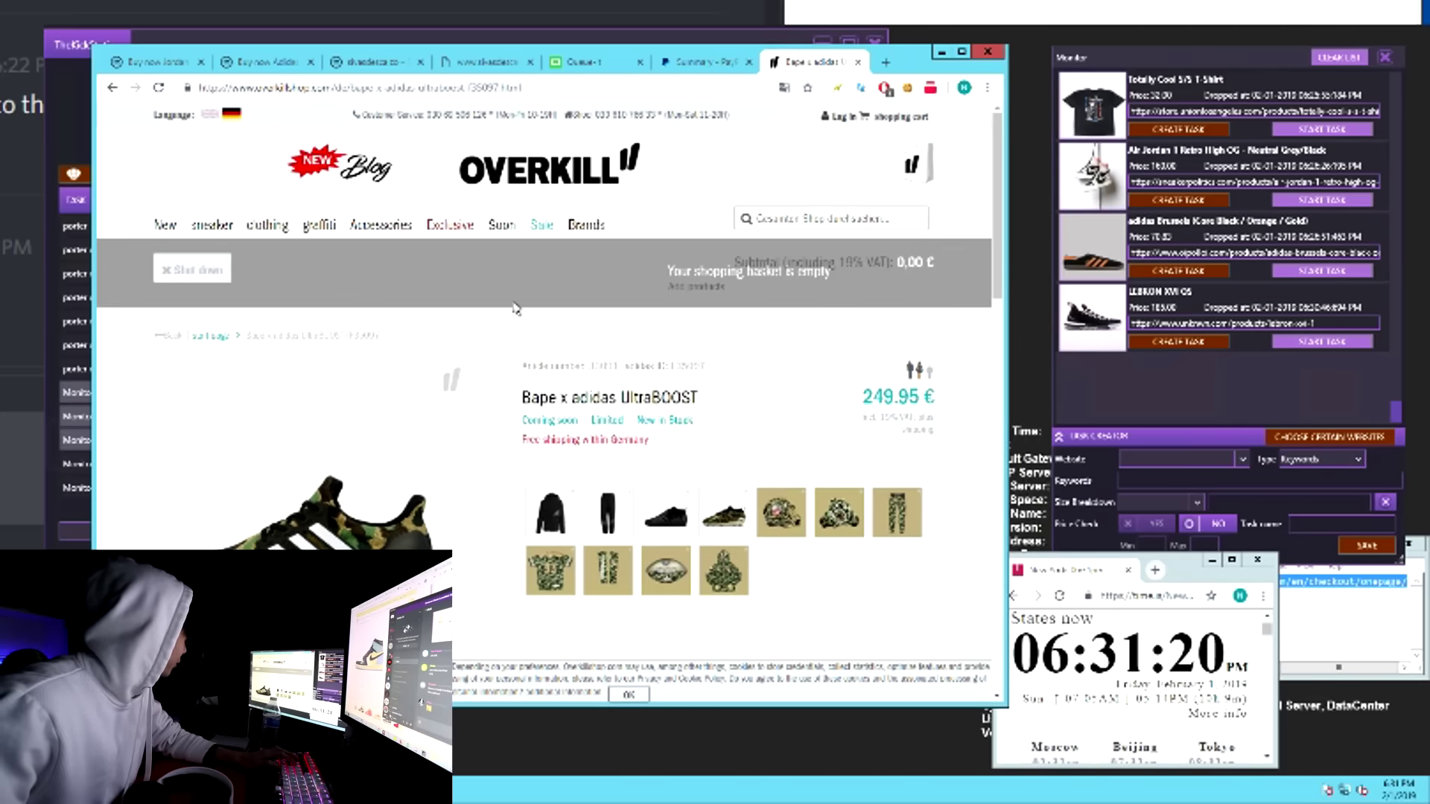
pyautogui.scroll(-6, 868, 297)
pyautogui.scroll(-3, 781, 313)
pyautogui.scroll(2, 674, 316)
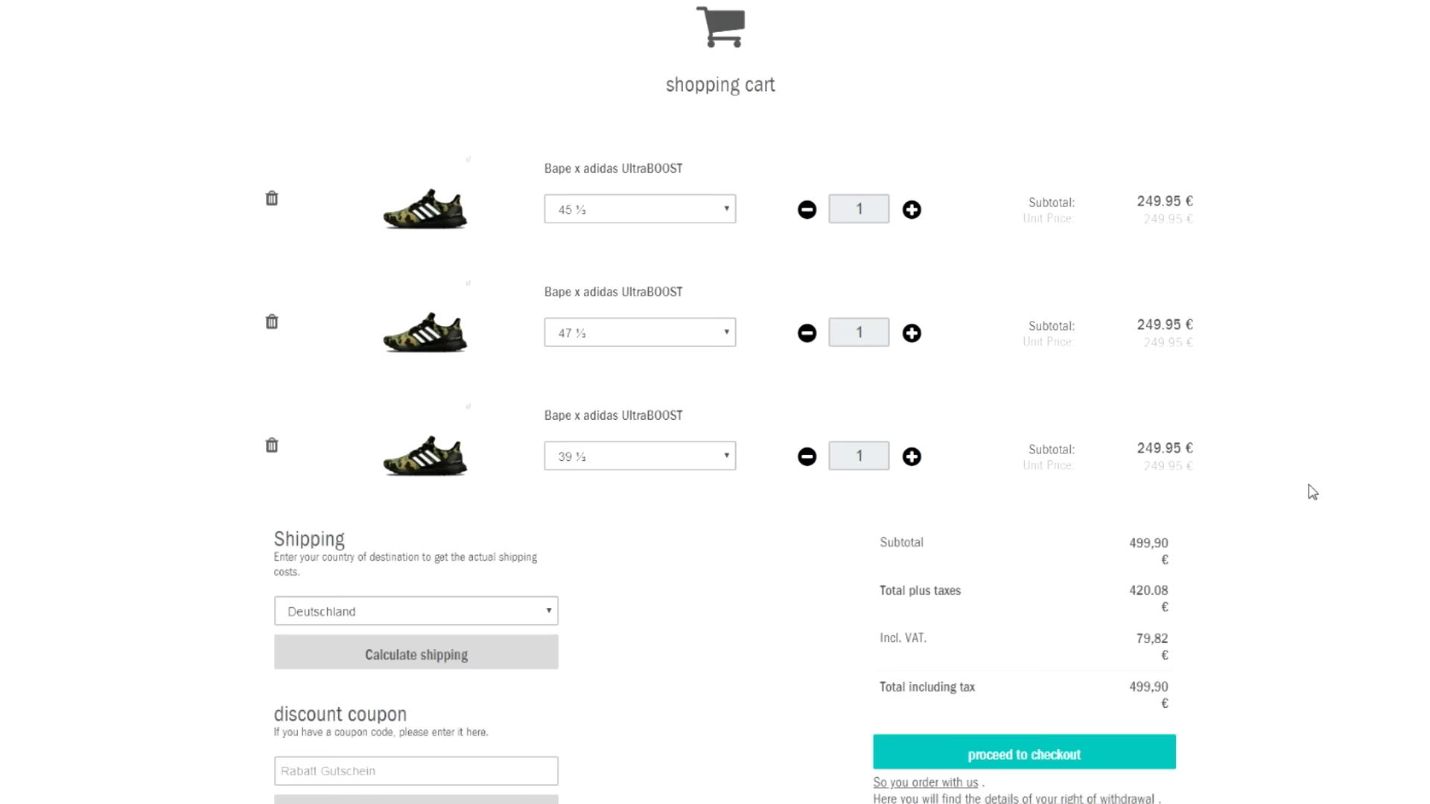
pyautogui.scroll(3, 1374, 551)
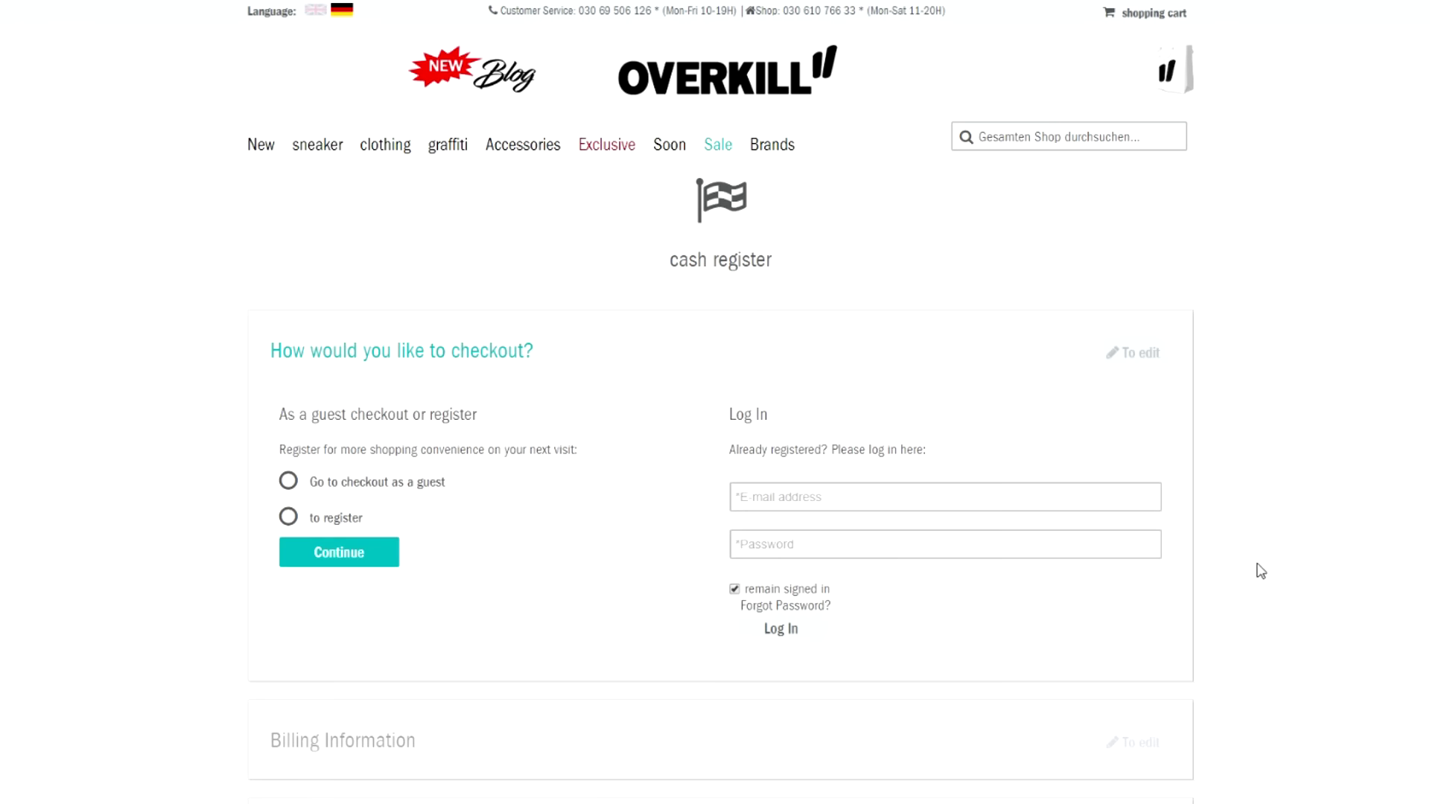
# Choose guest checkout and autofill the billing form with the saved profile
pyautogui.click(376, 481)
pyautogui.click(358, 551)
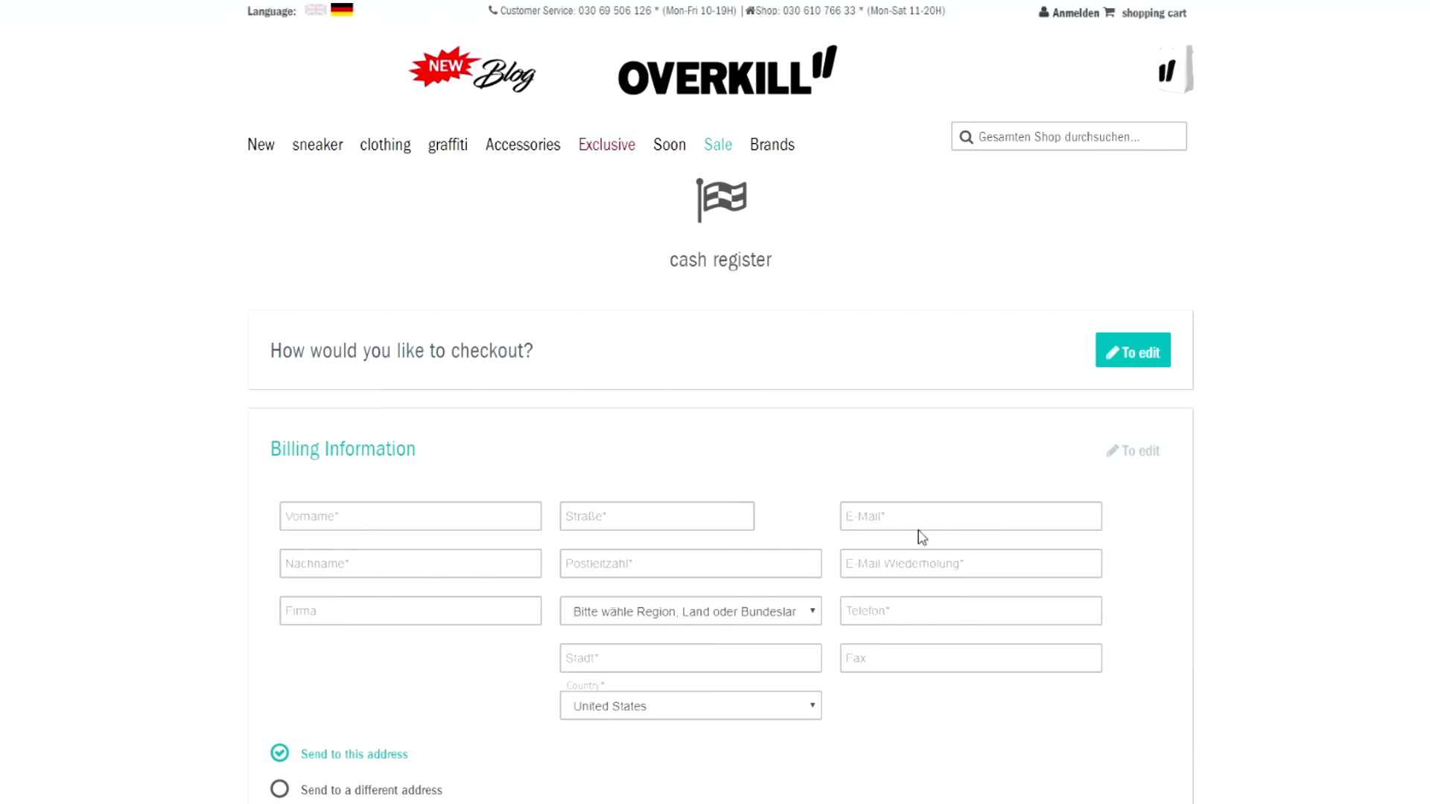
pyautogui.click(397, 515)
pyautogui.click(351, 149)
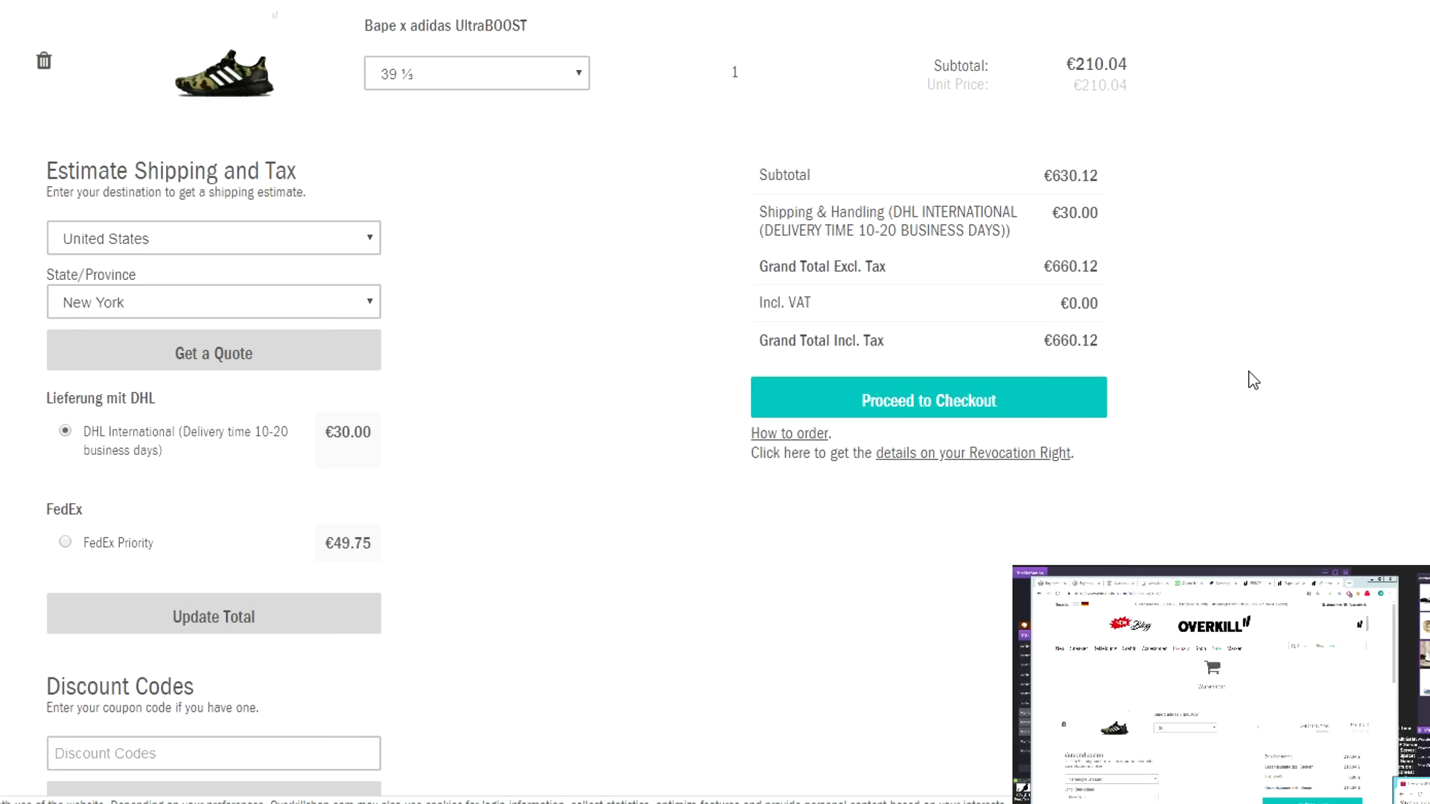
pyautogui.scroll(3, 1053, 411)
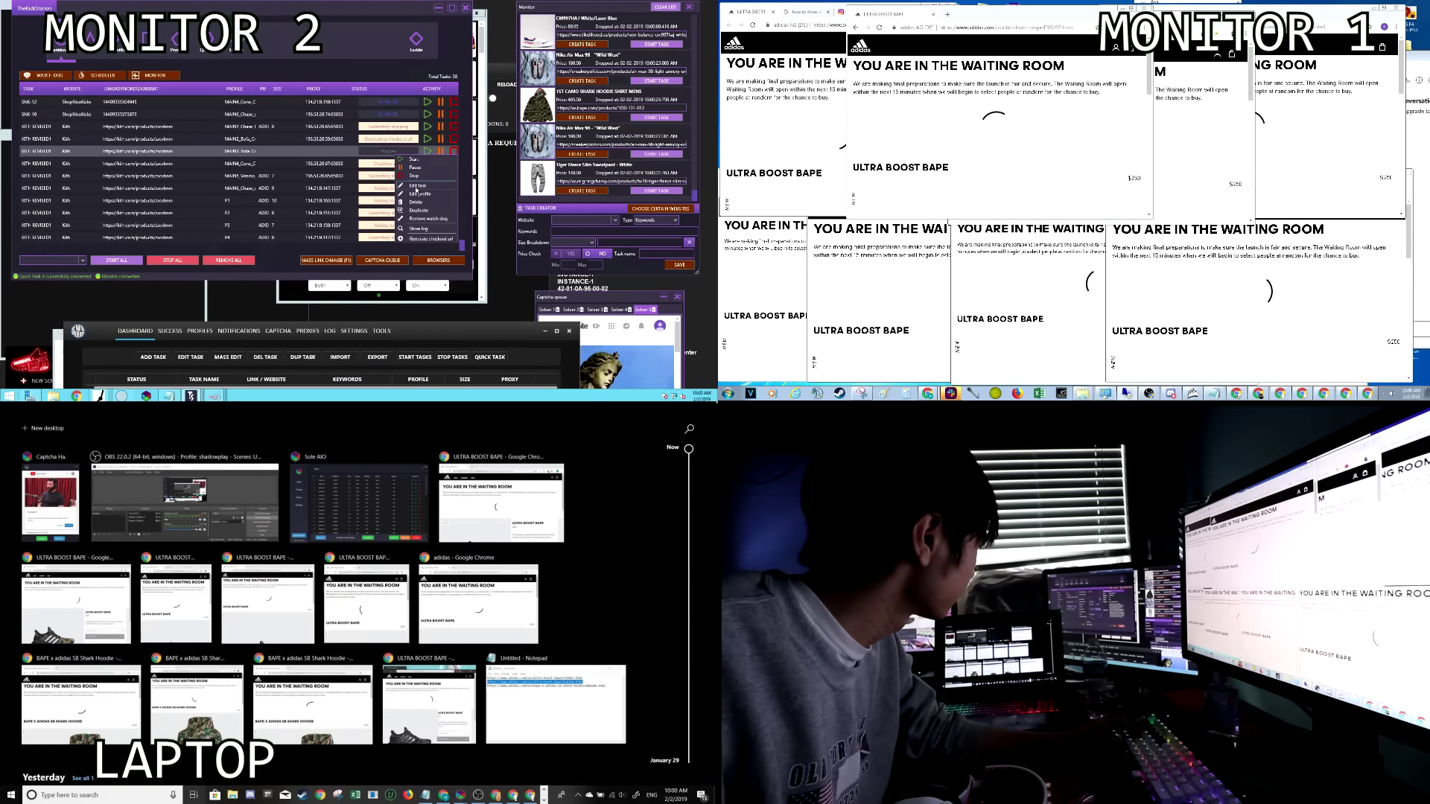
# Close a task editor, then solve the queued vehicles and fire hydrant captchas
pyautogui.click(416, 187)
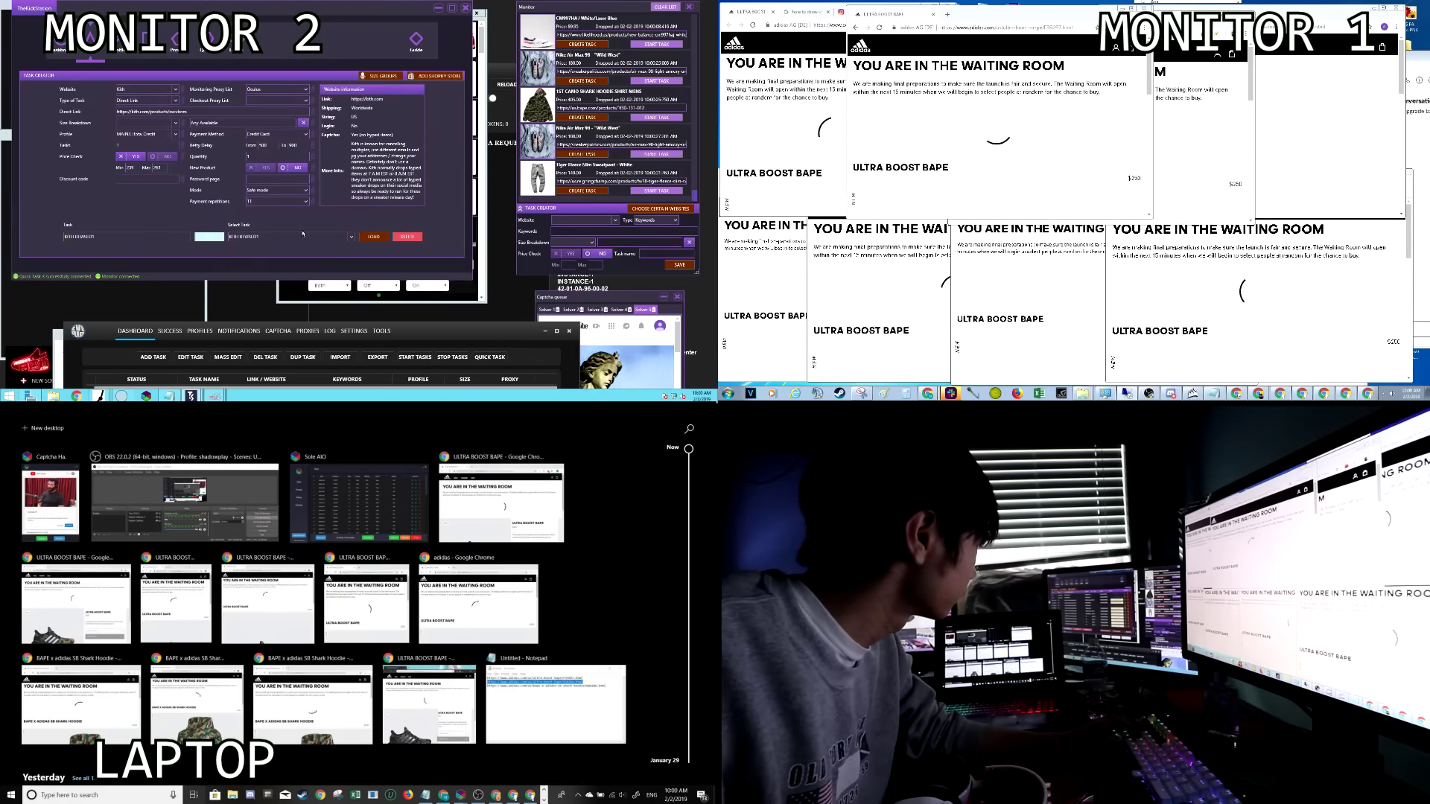
pyautogui.press('Escape')
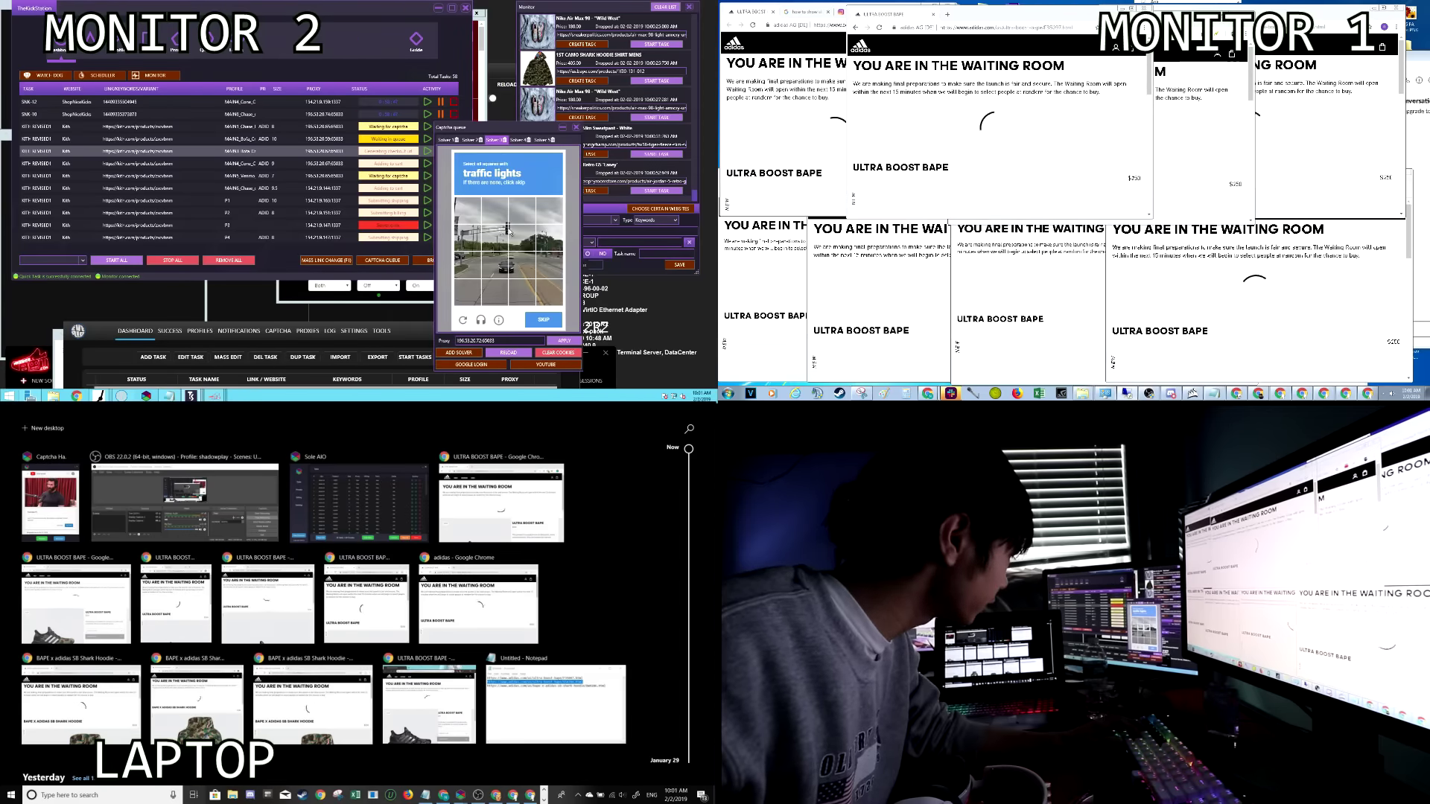
pyautogui.click(542, 326)
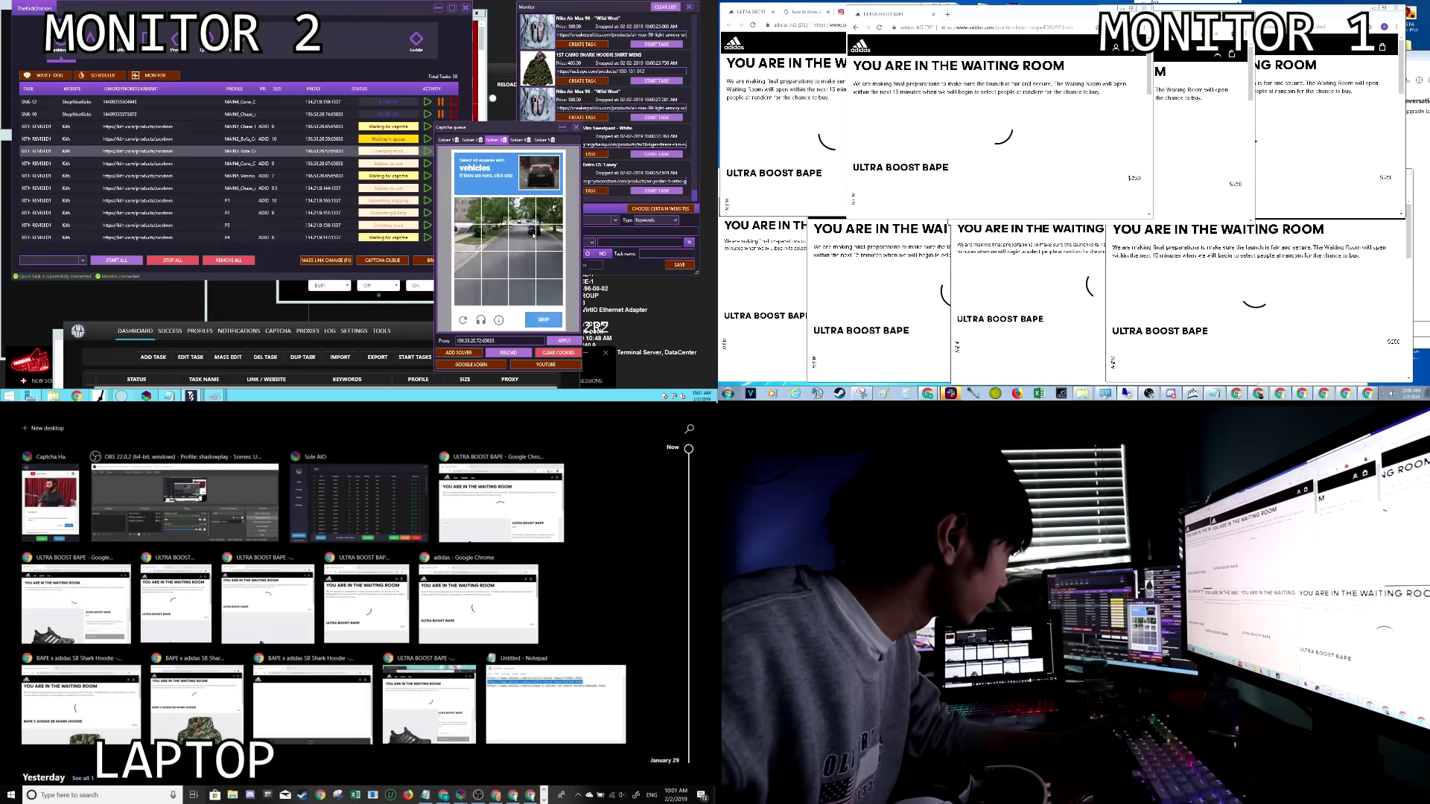
pyautogui.click(547, 325)
pyautogui.click(466, 143)
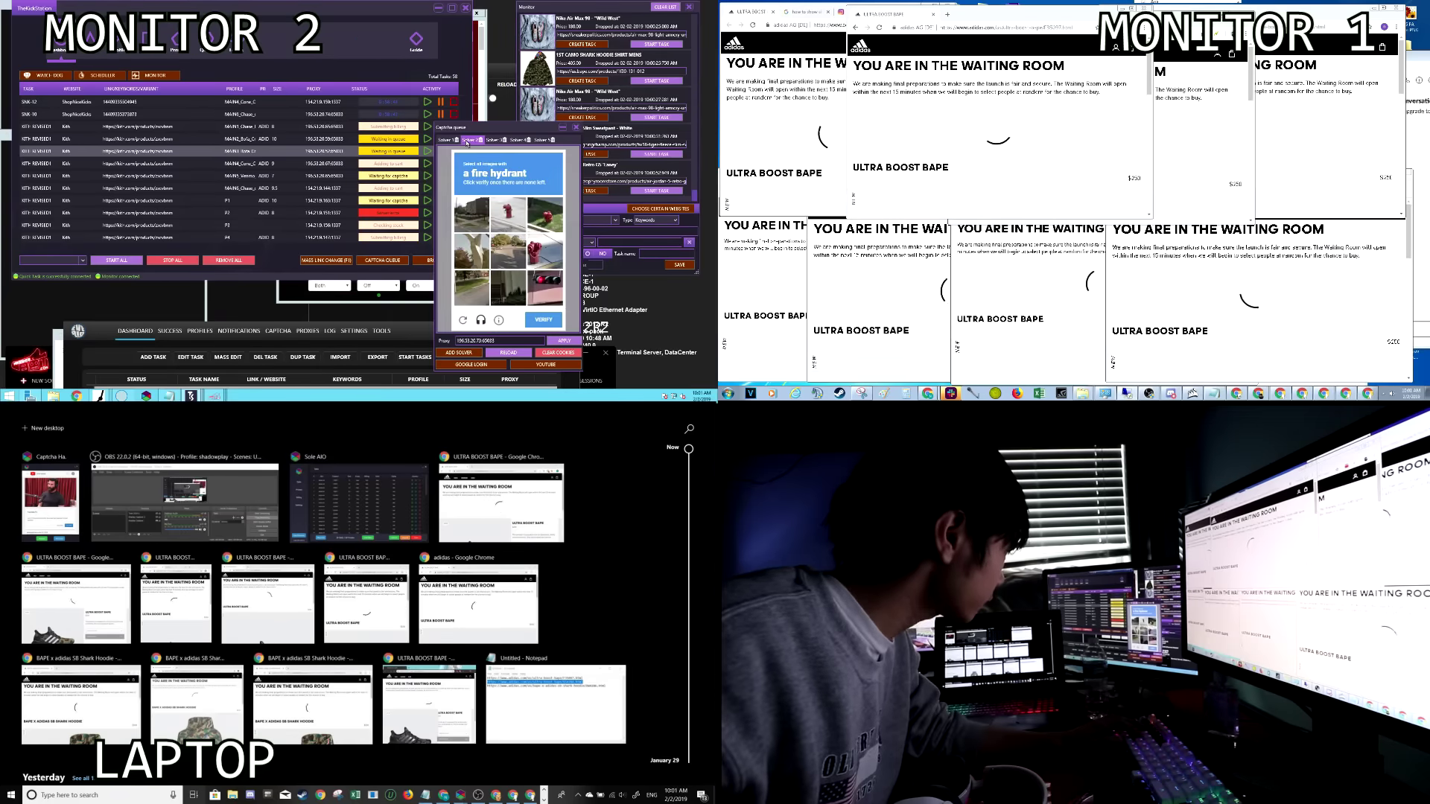
pyautogui.click(544, 255)
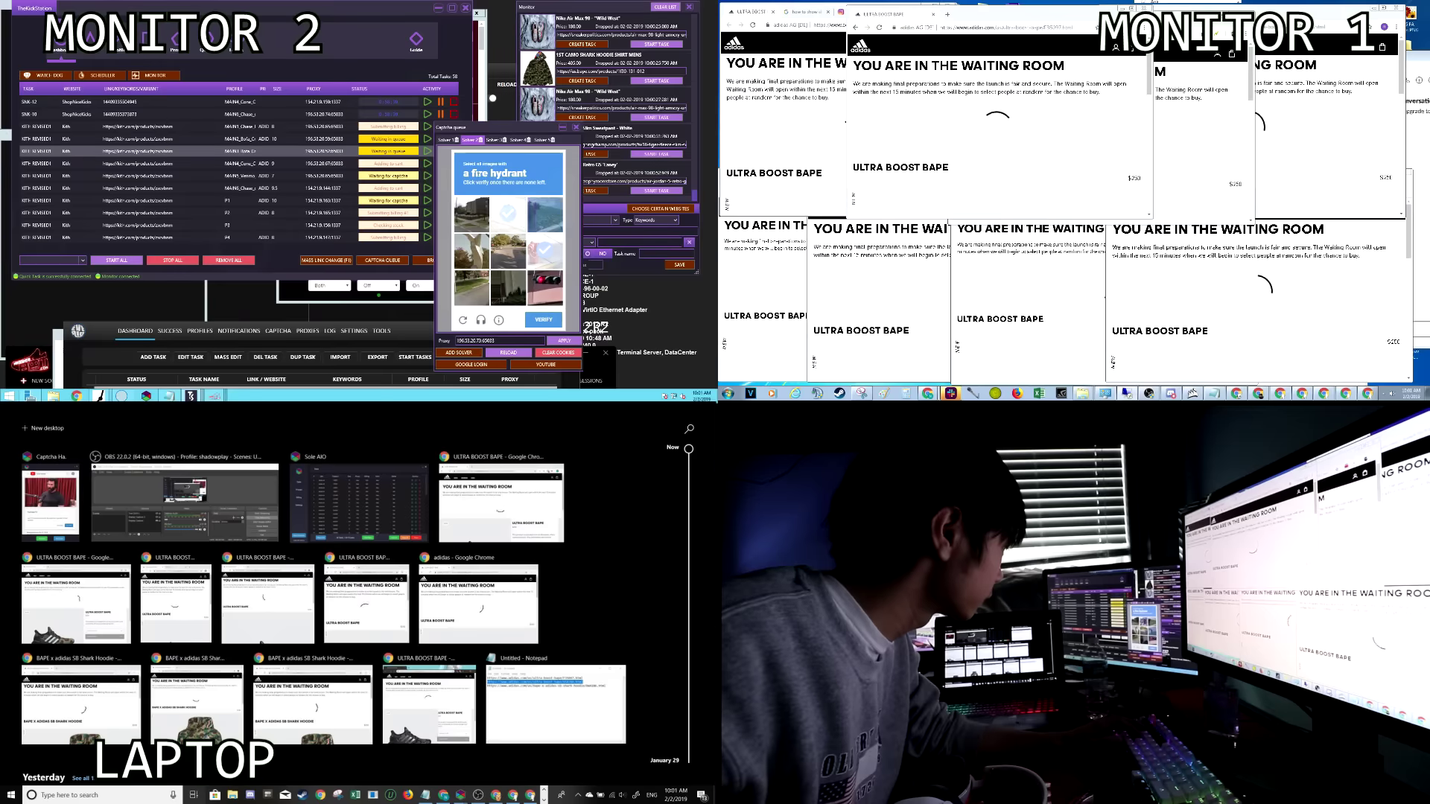
pyautogui.click(544, 319)
# Stop the selected bot tasks and bring the Sole AIO task list up on the laptop
pyautogui.click(411, 191)
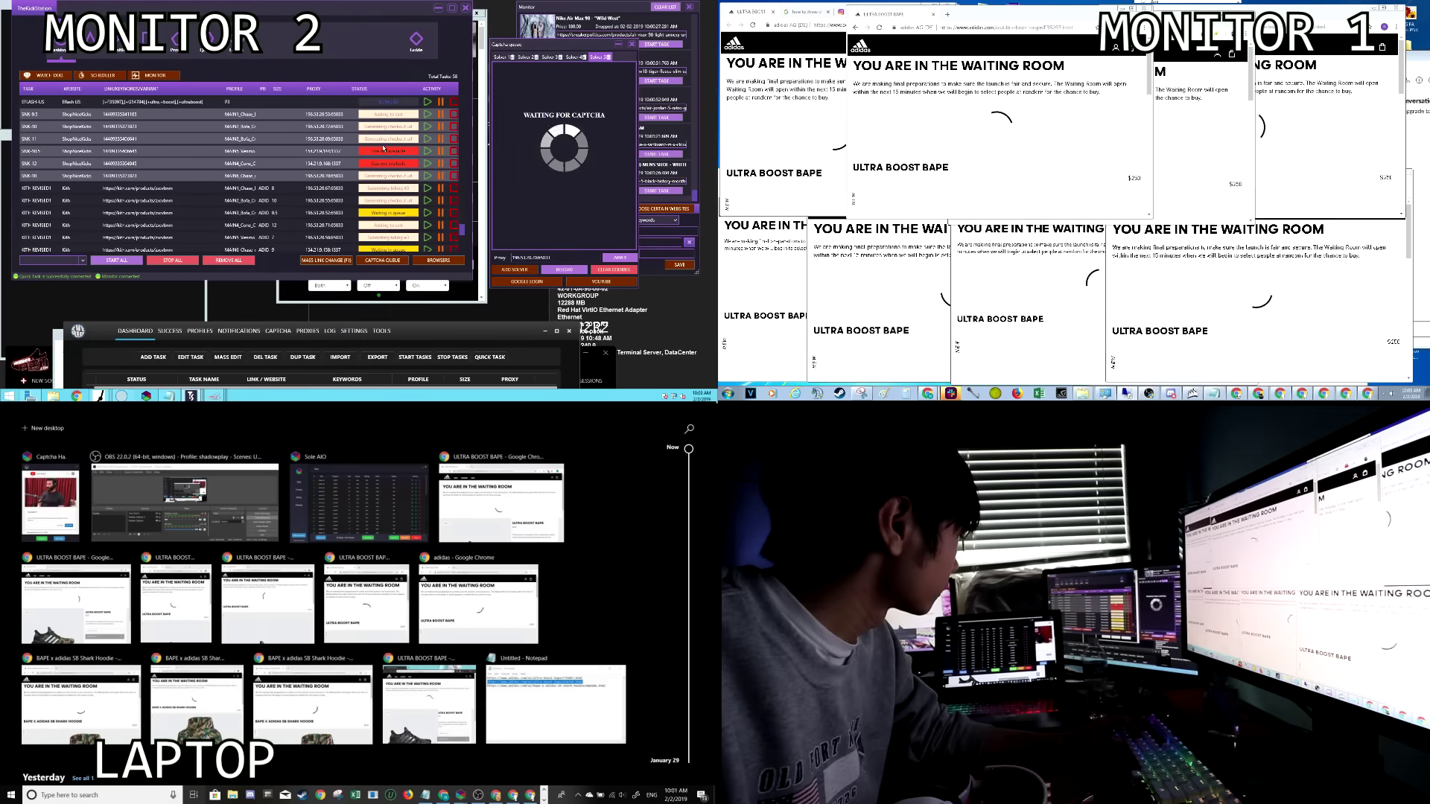
pyautogui.rightClick(383, 148)
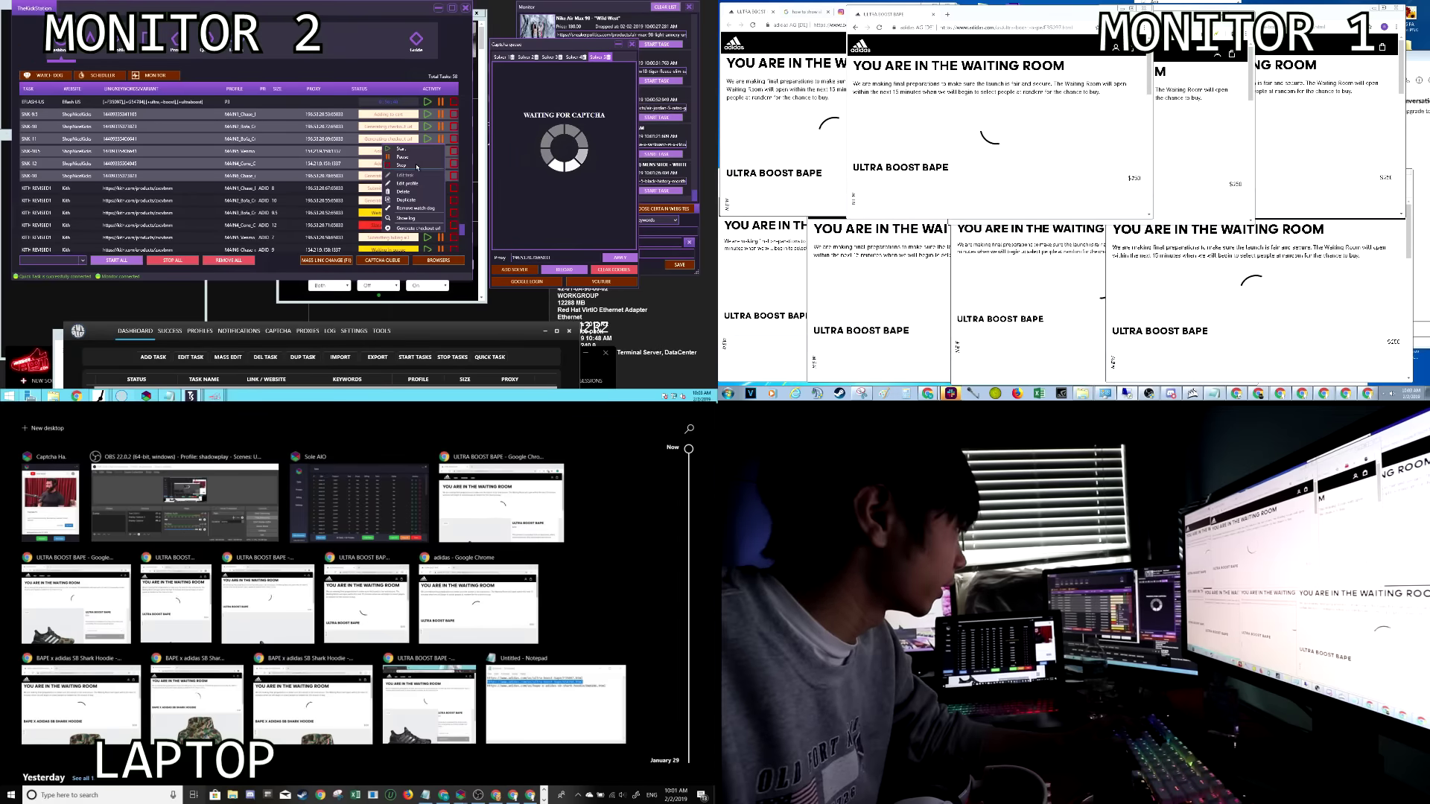
pyautogui.click(413, 166)
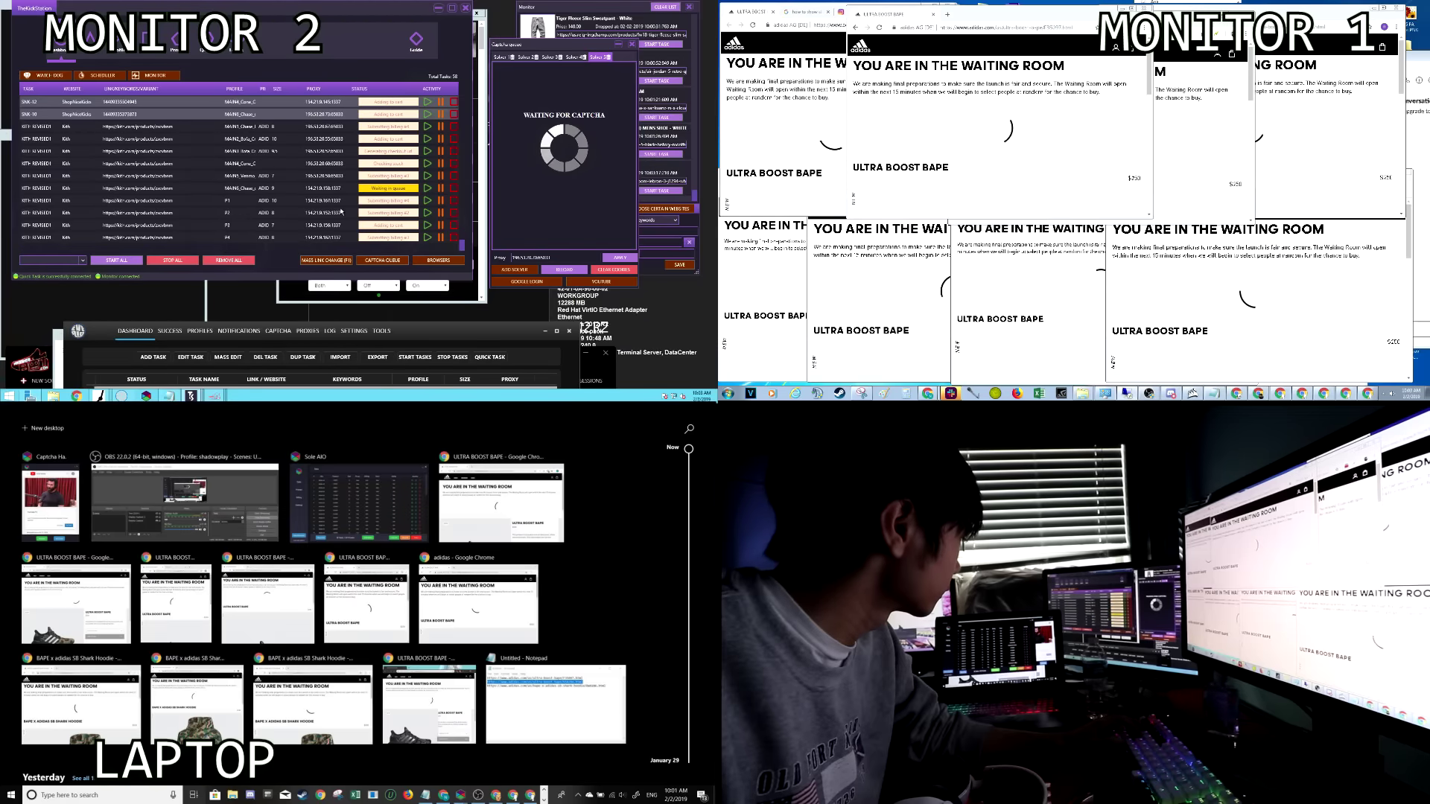
pyautogui.press('Escape')
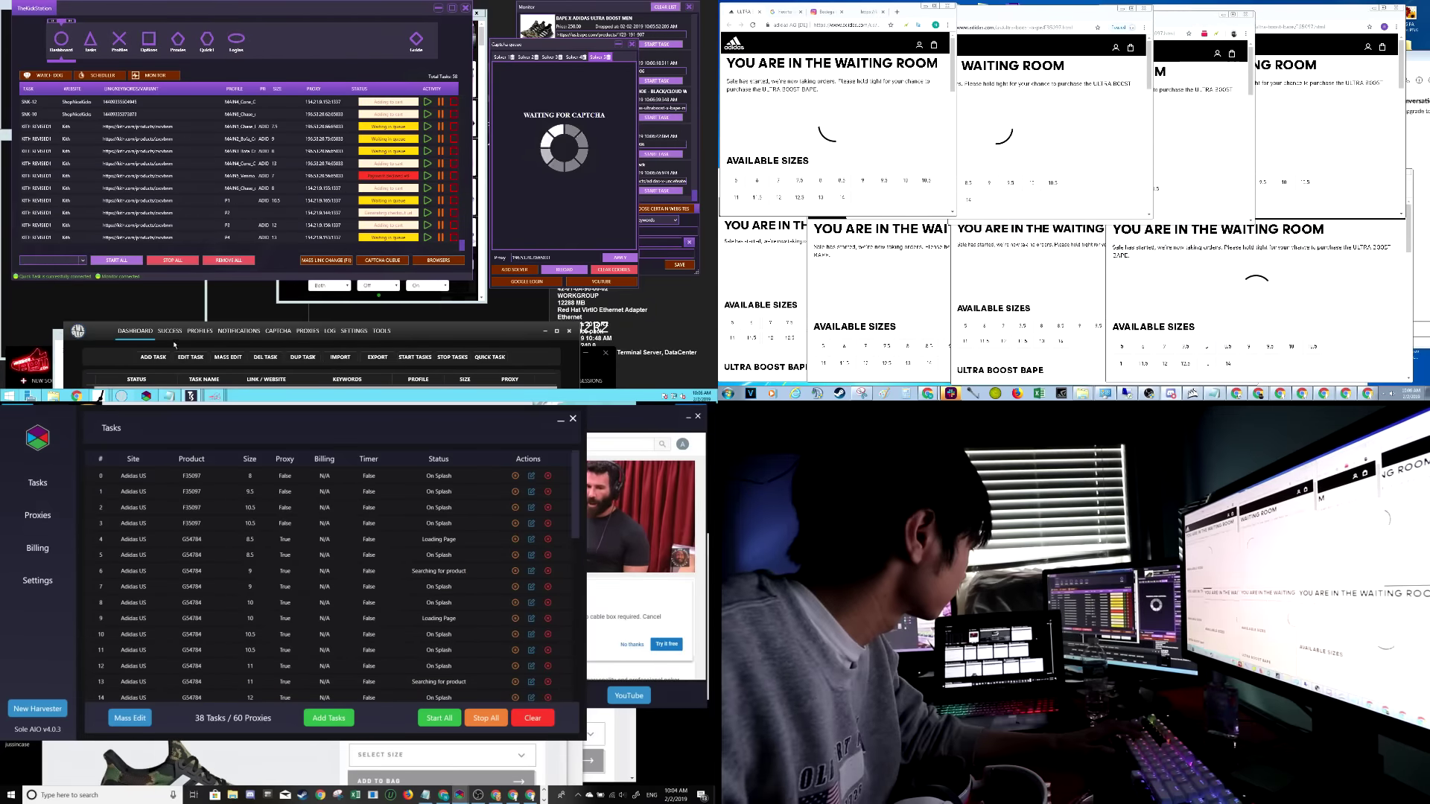
# Drag the Sole AIO dashboard right to reveal the YouTube window behind it
pyautogui.moveTo(192, 330); pyautogui.dragTo(307, 333)
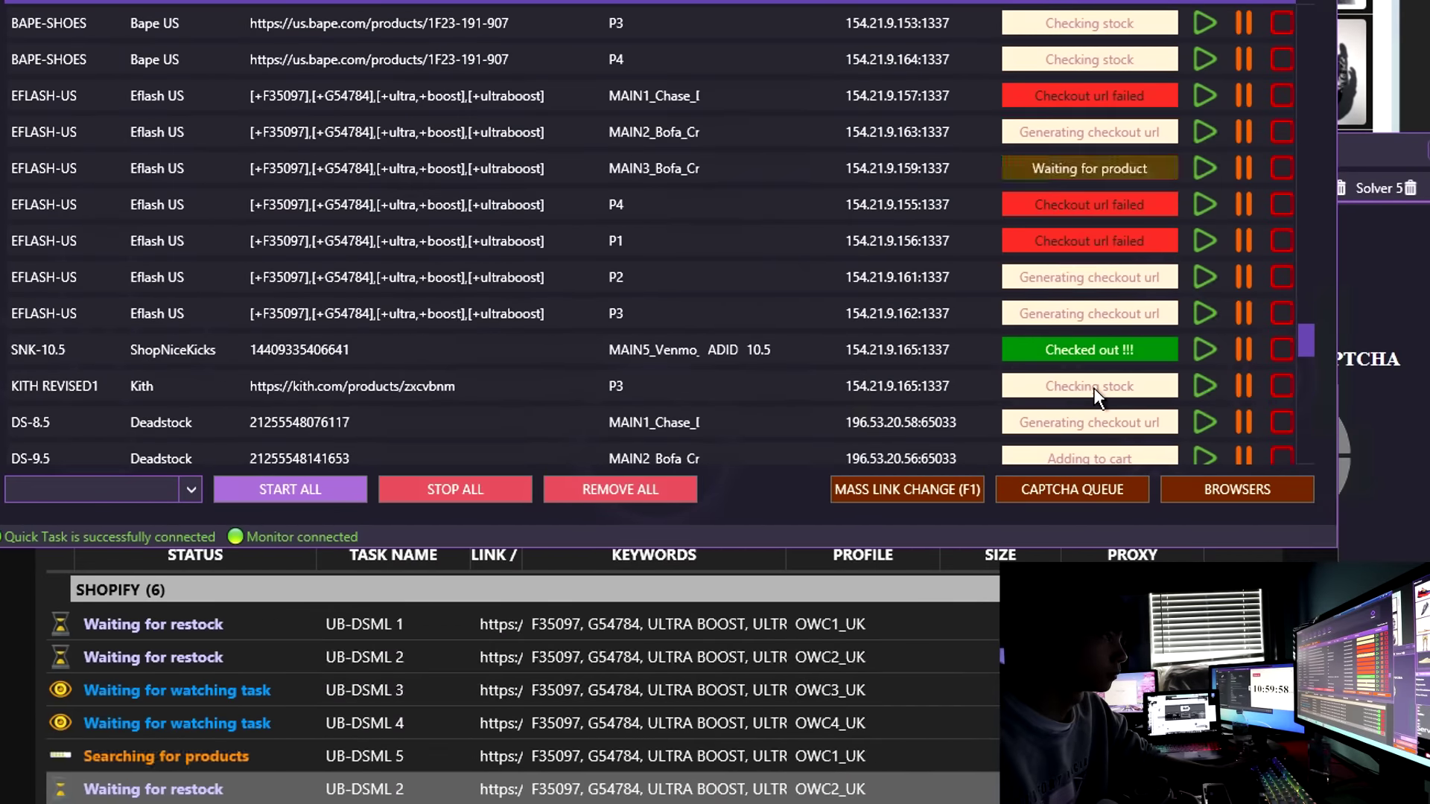
pyautogui.scroll(-1, 1099, 369)
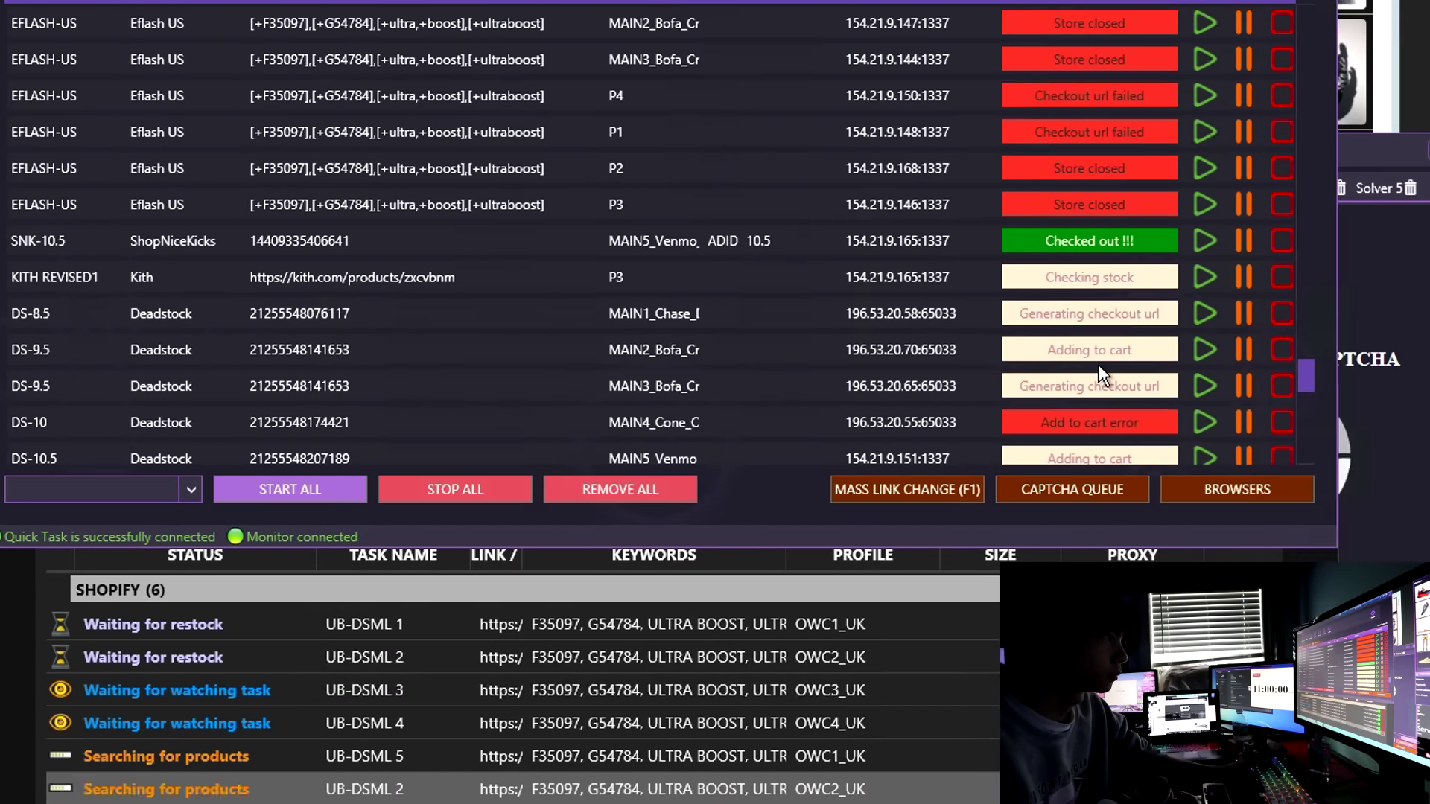
pyautogui.scroll(-1, 1097, 365)
pyautogui.scroll(1, 1098, 364)
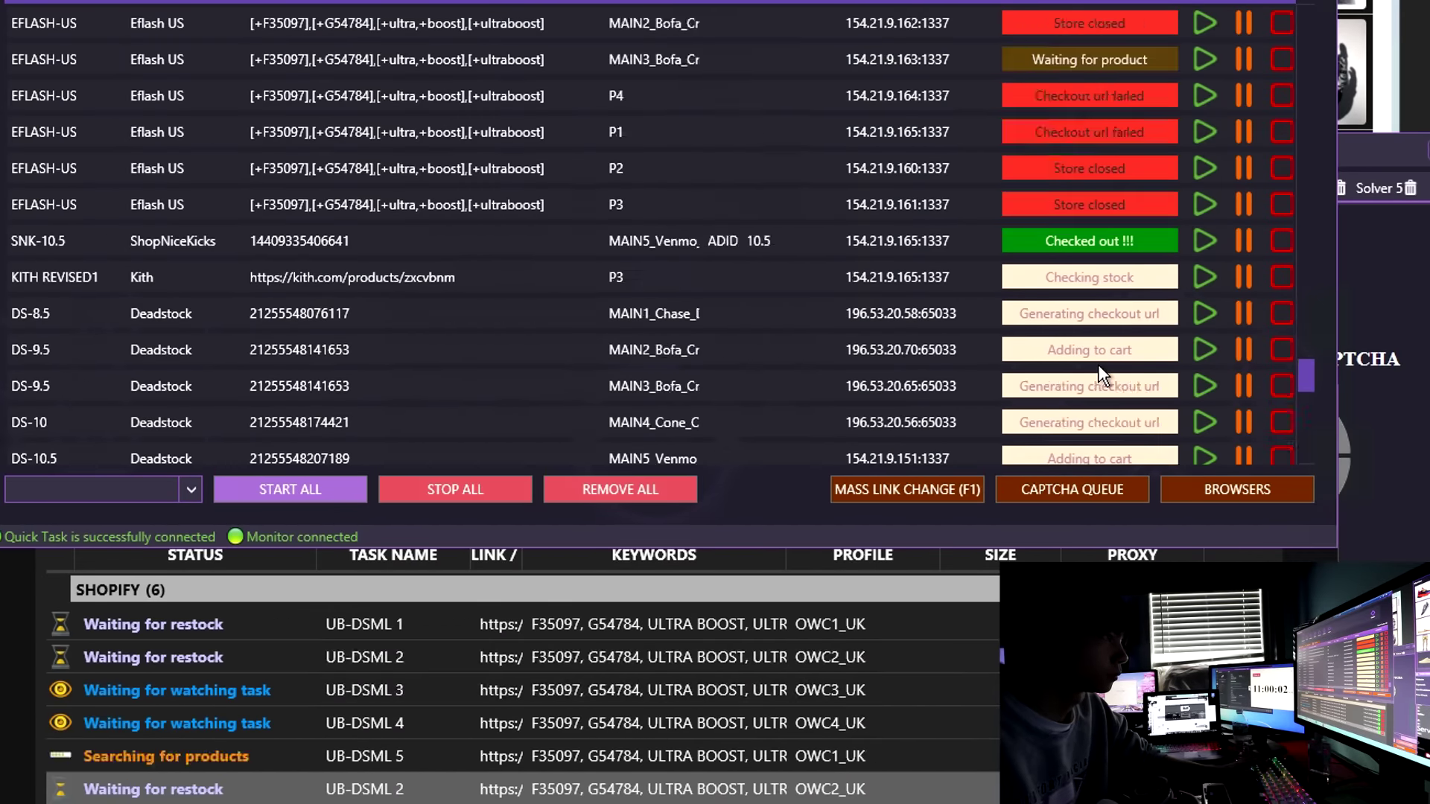
pyautogui.scroll(2, 1098, 364)
pyautogui.scroll(-1, 1097, 364)
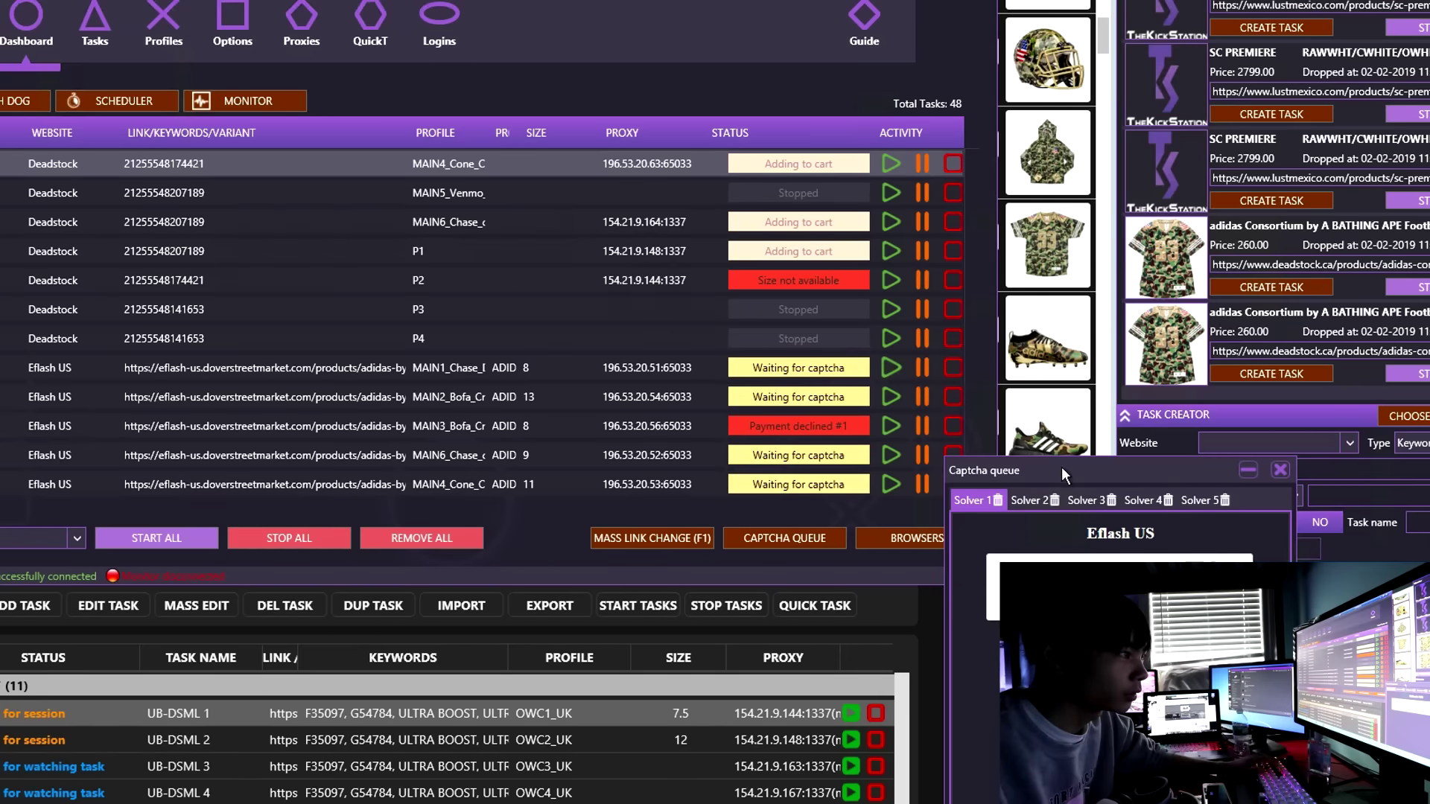
# Position the captcha queue, open the solver with the stairs challenge and solve it
pyautogui.moveTo(1065, 468); pyautogui.dragTo(1090, 415)
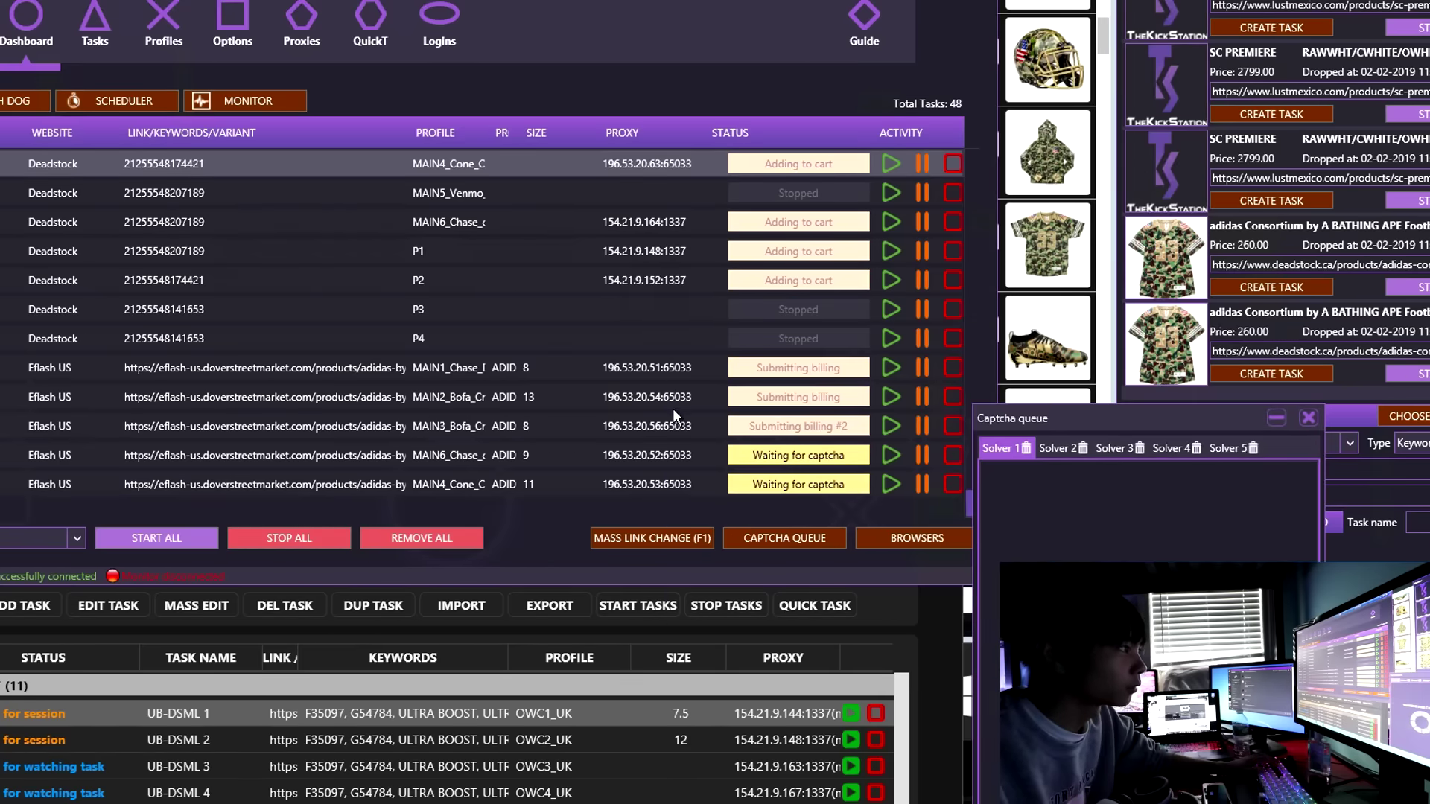
pyautogui.scroll(3, 730, 452)
pyautogui.scroll(2, 782, 447)
pyautogui.click(1061, 448)
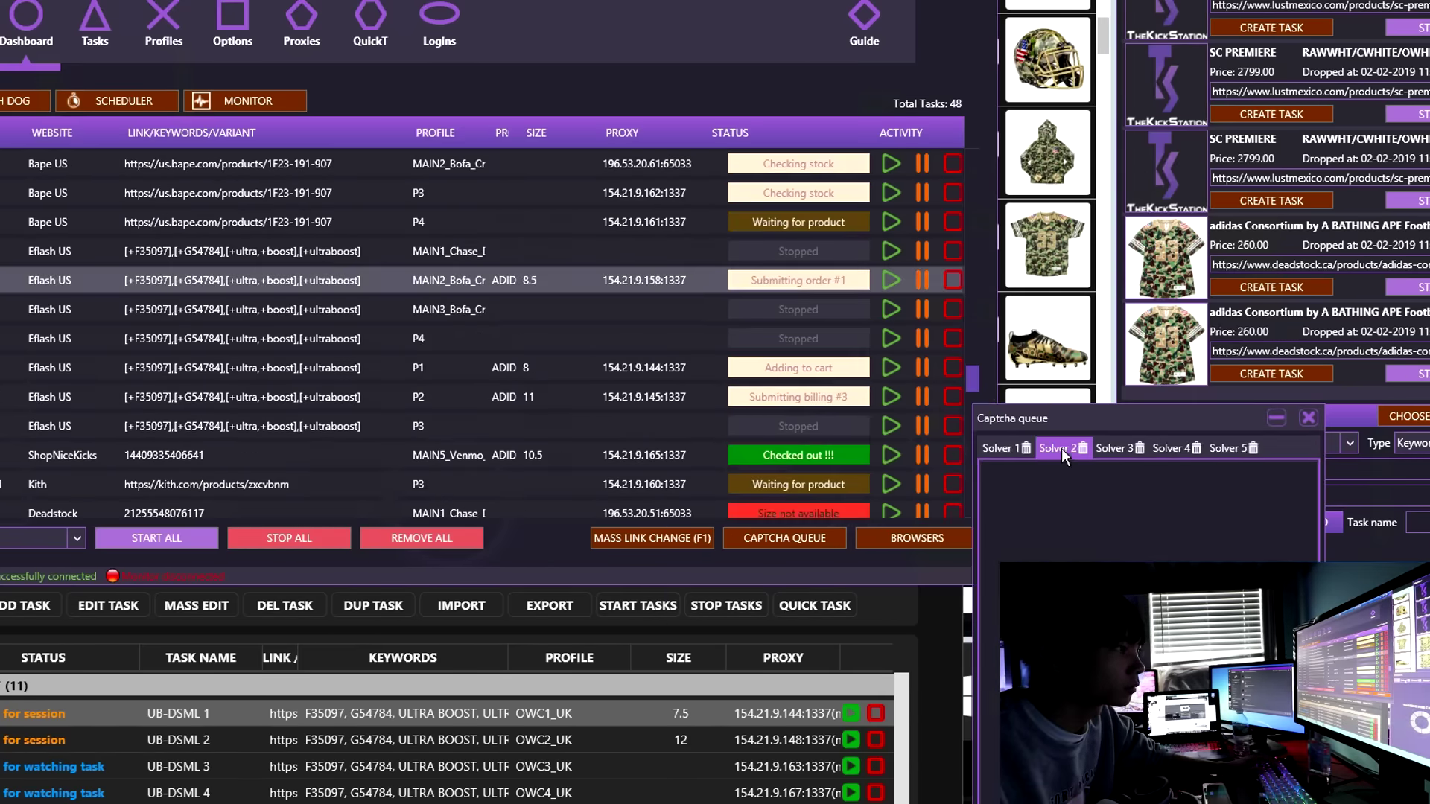
pyautogui.click(1181, 448)
pyautogui.moveTo(1181, 417); pyautogui.dragTo(971, 326)
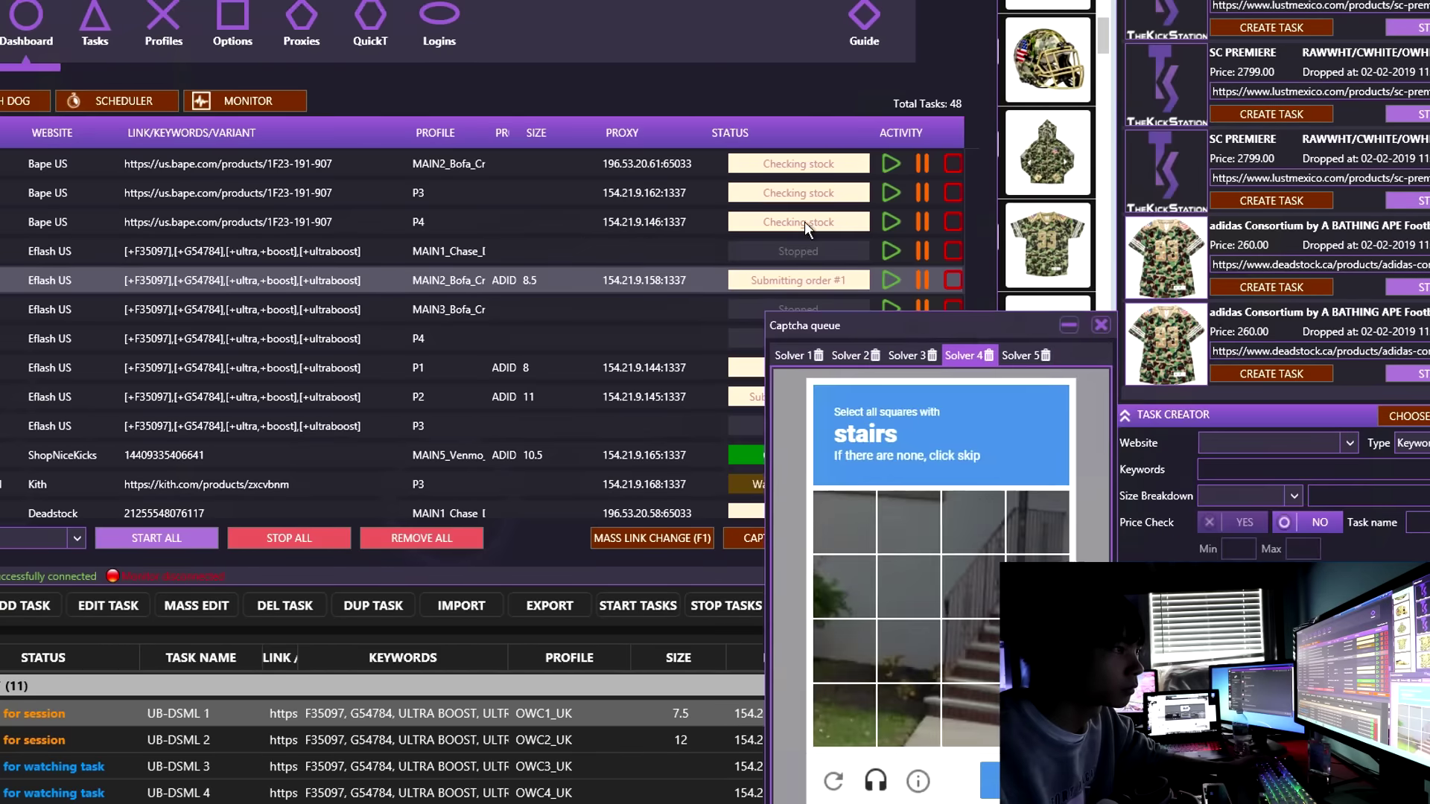
pyautogui.moveTo(804, 325); pyautogui.dragTo(620, 212)
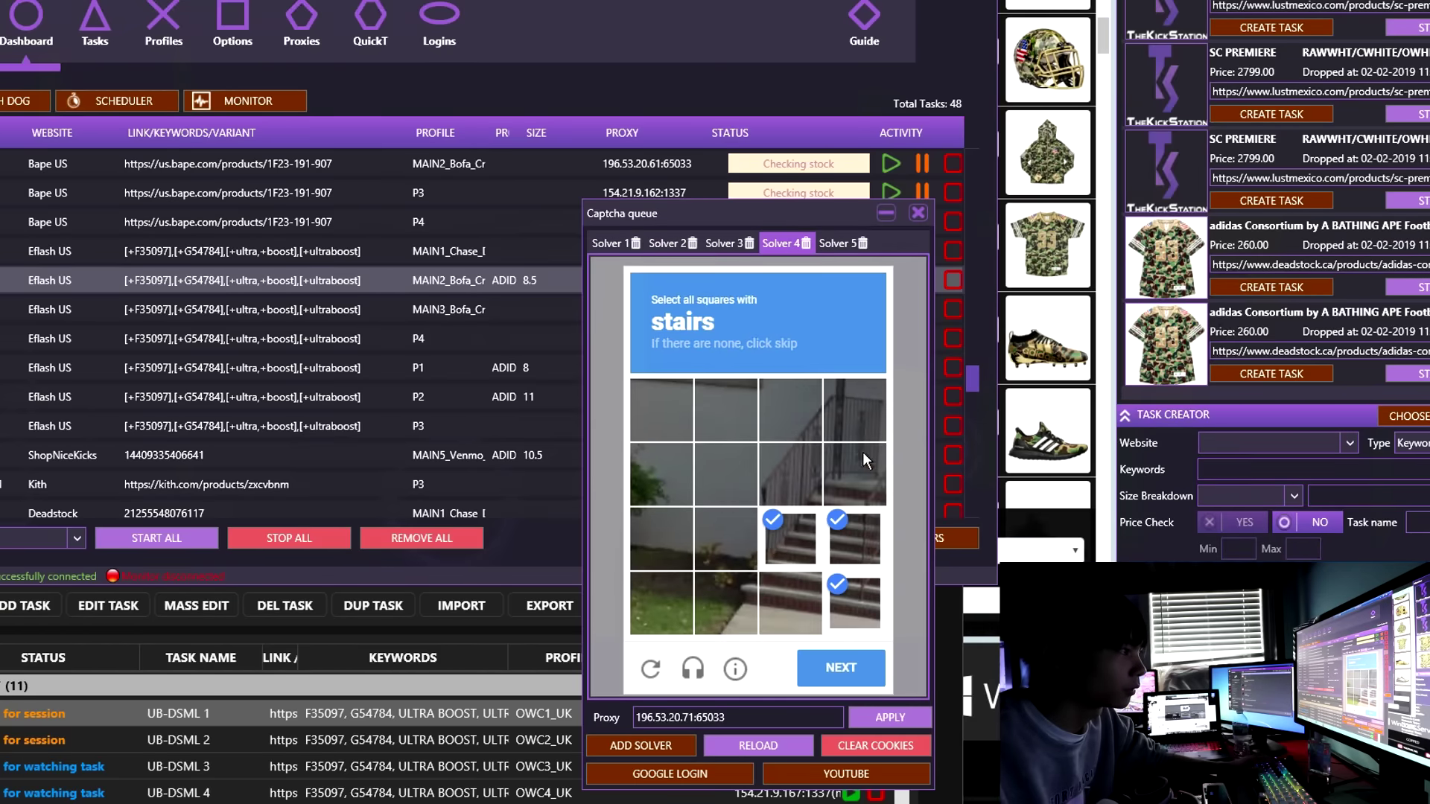
pyautogui.click(795, 600)
pyautogui.click(726, 475)
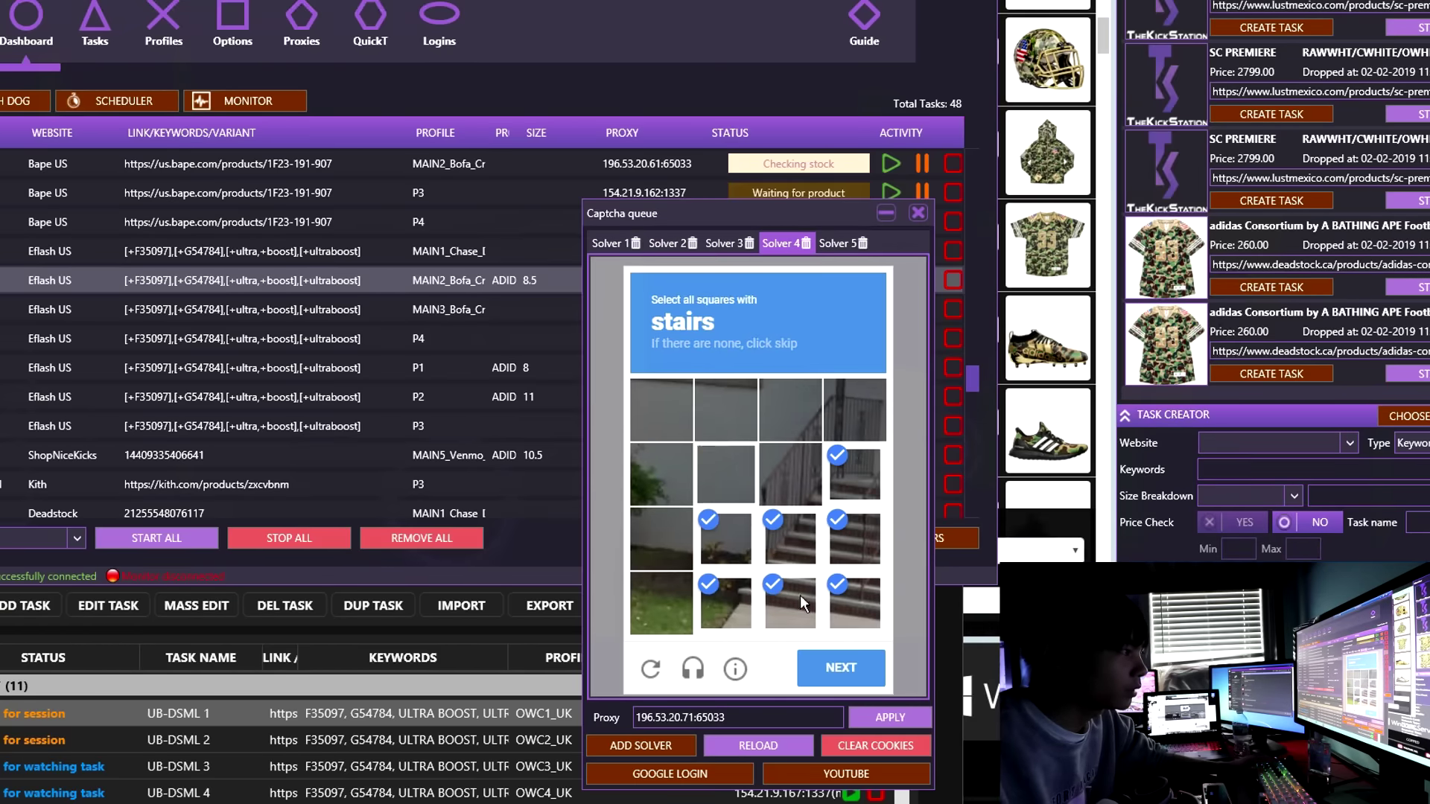
pyautogui.click(844, 671)
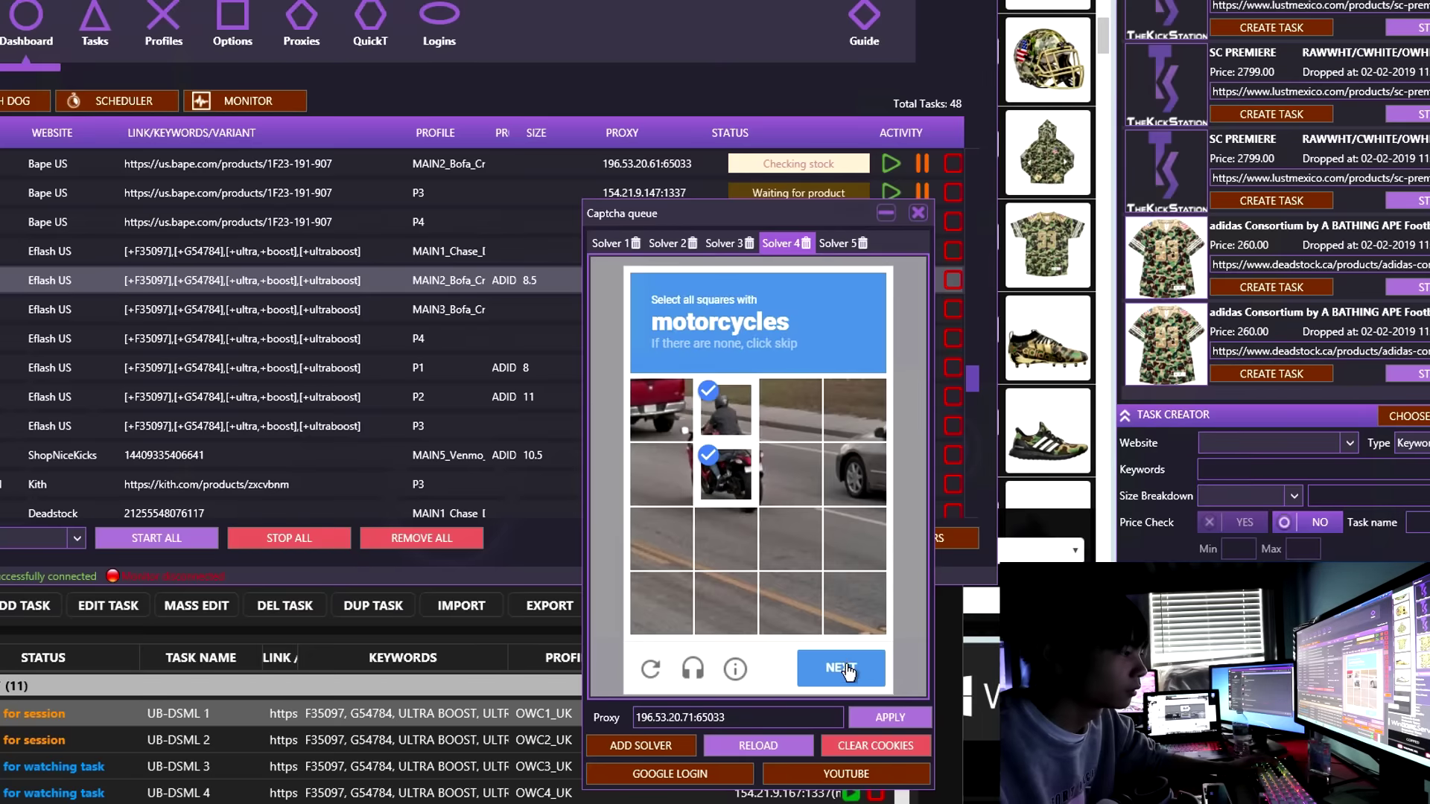
# Solve the motorcycles, bicycles, traffic lights, fire hydrants, buses and chimneys captchas
pyautogui.click(843, 670)
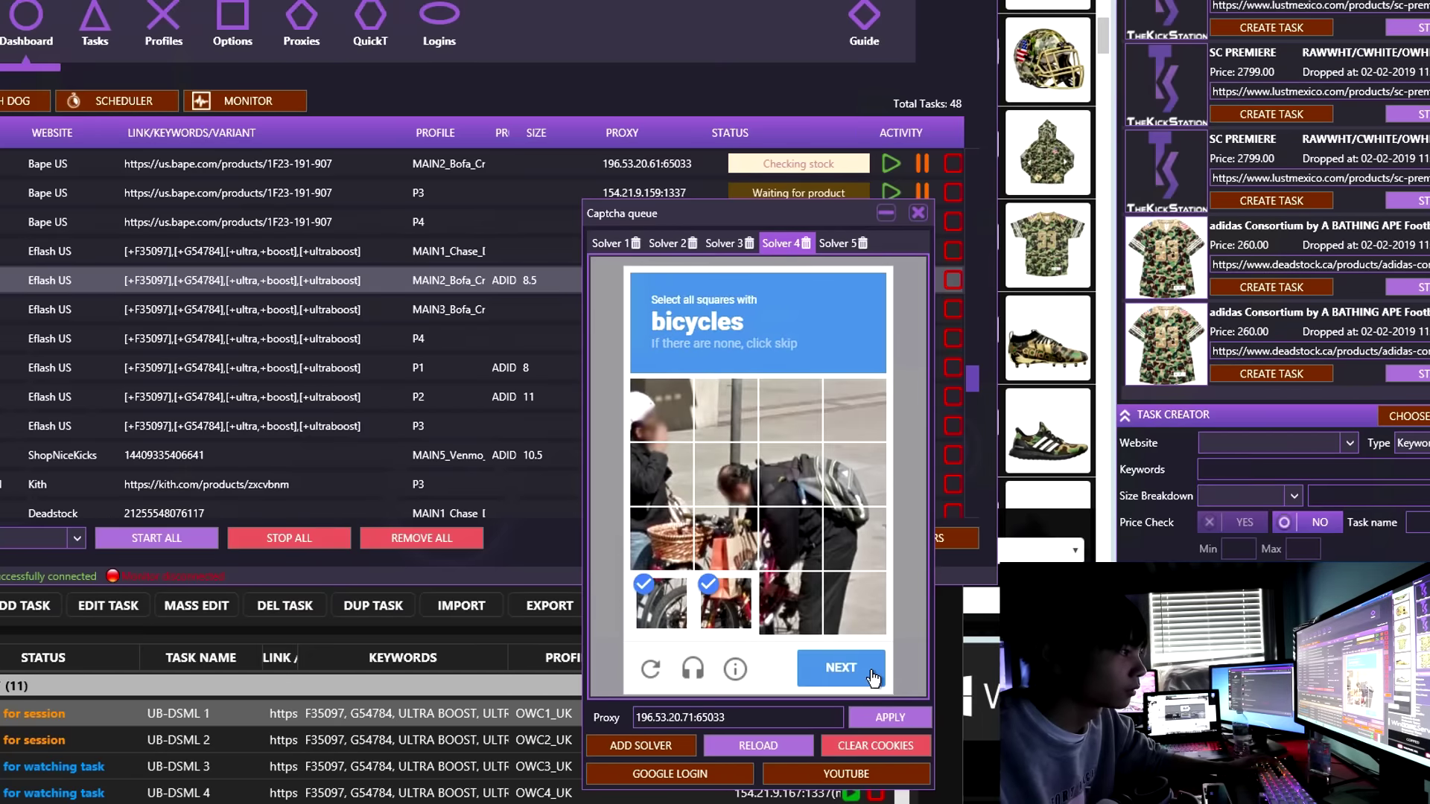
pyautogui.click(870, 673)
pyautogui.click(731, 411)
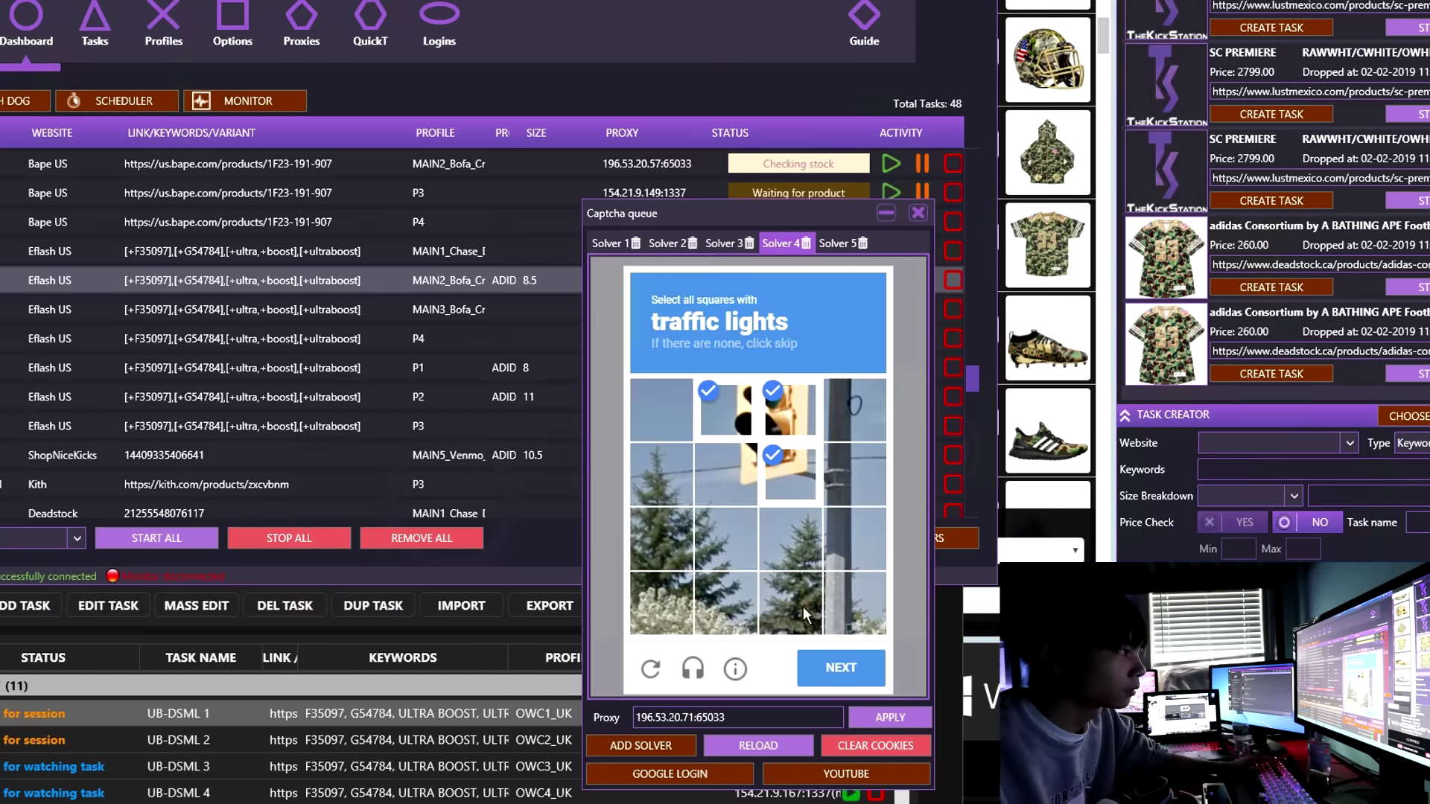
pyautogui.click(847, 672)
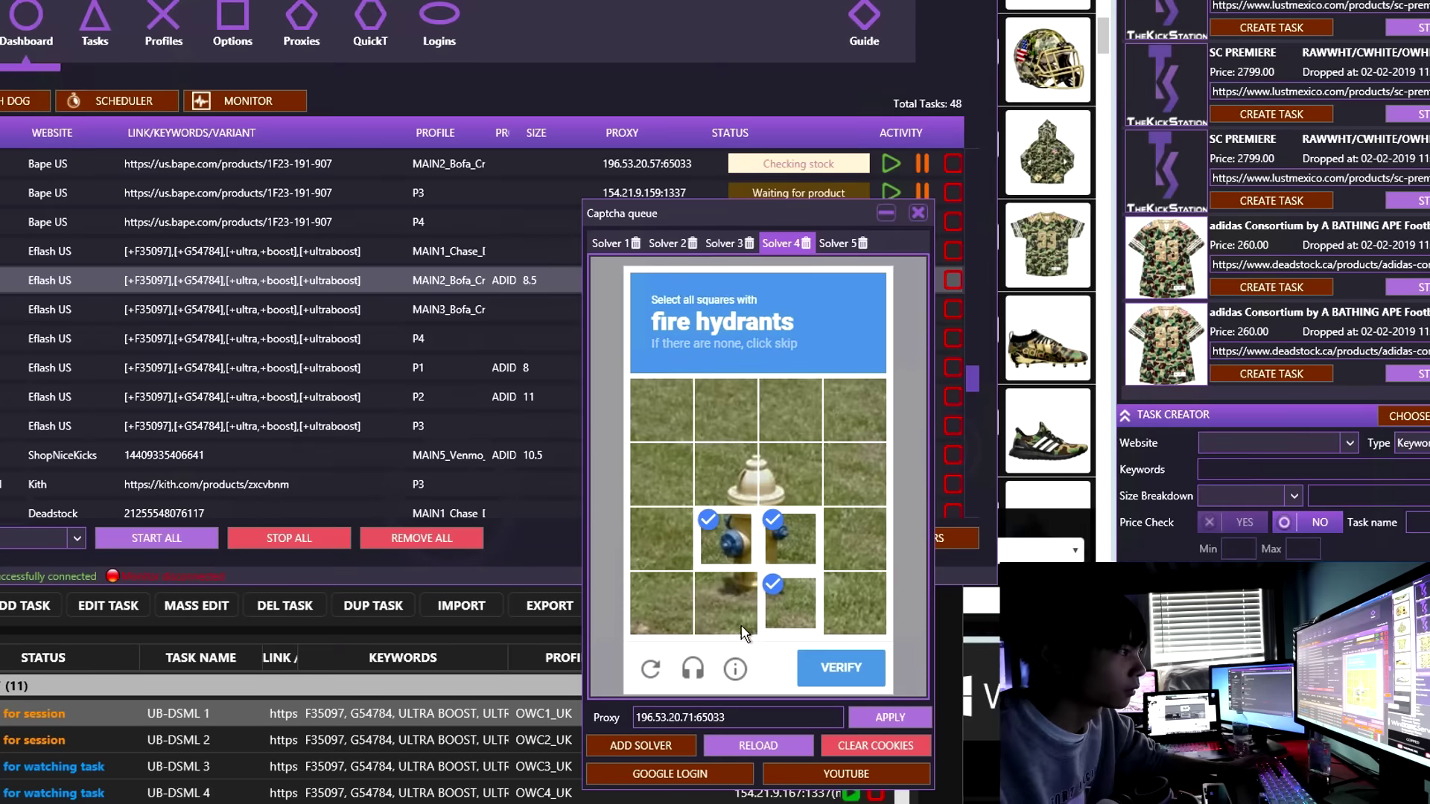
pyautogui.click(789, 475)
pyautogui.click(846, 668)
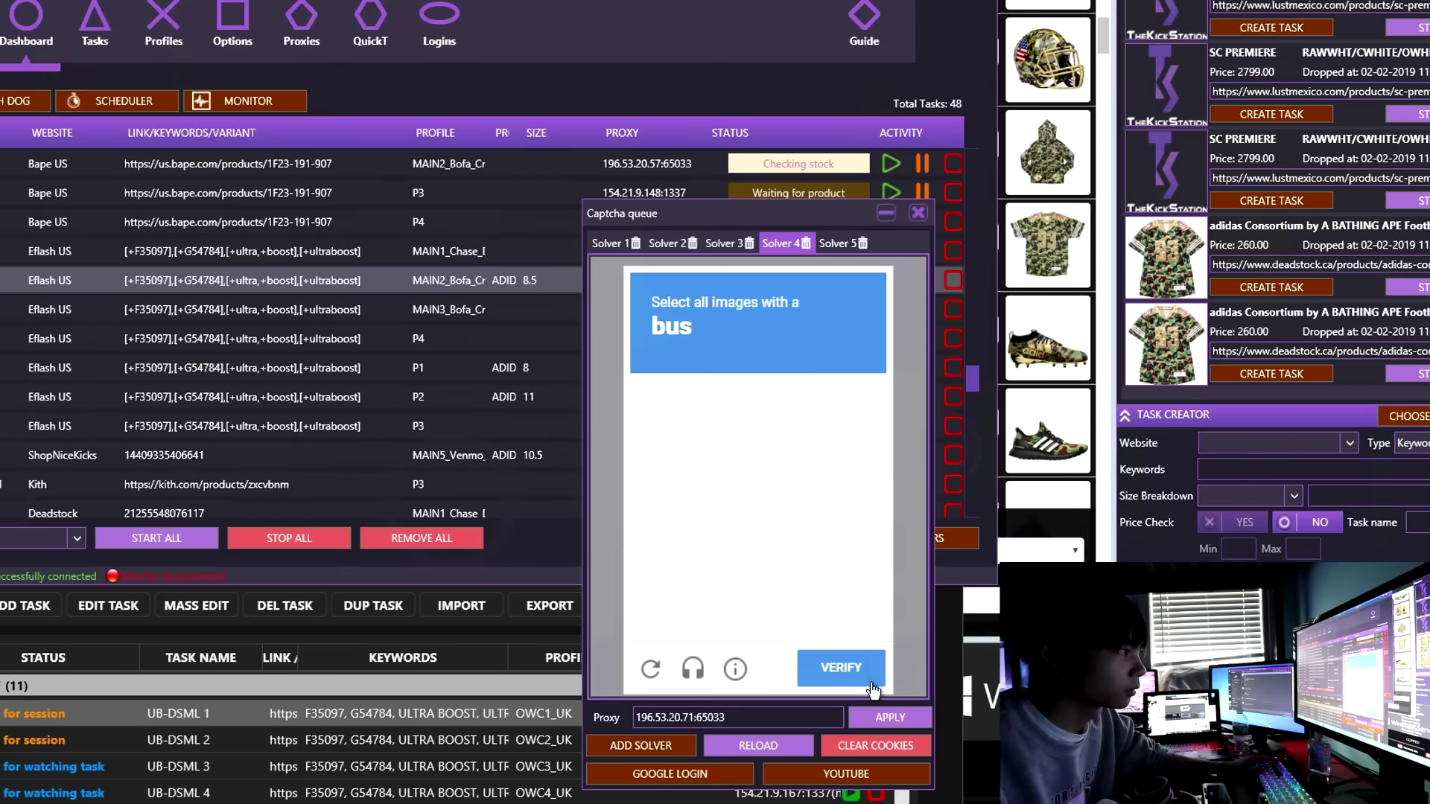
pyautogui.click(763, 492)
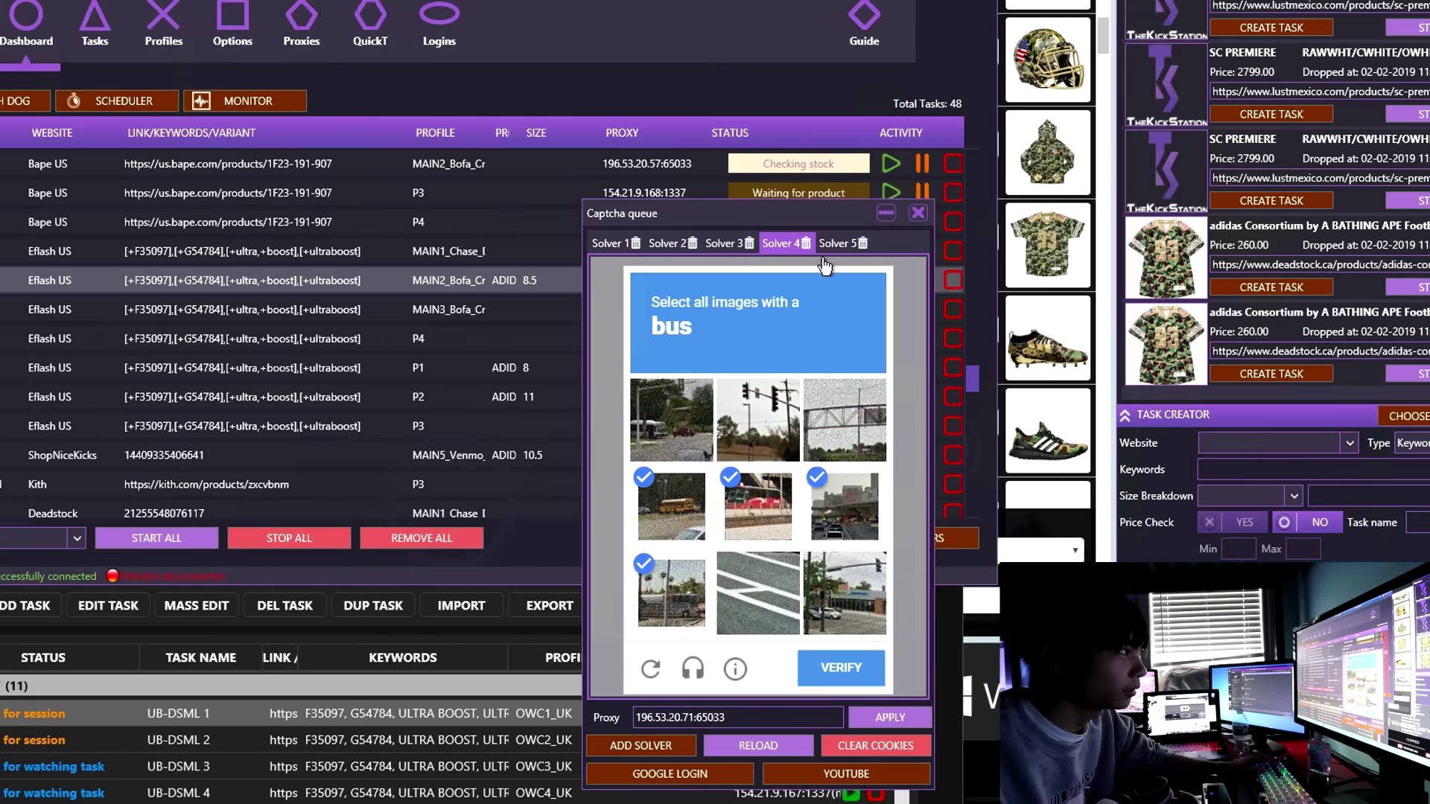
pyautogui.moveTo(823, 265); pyautogui.dragTo(1134, 227)
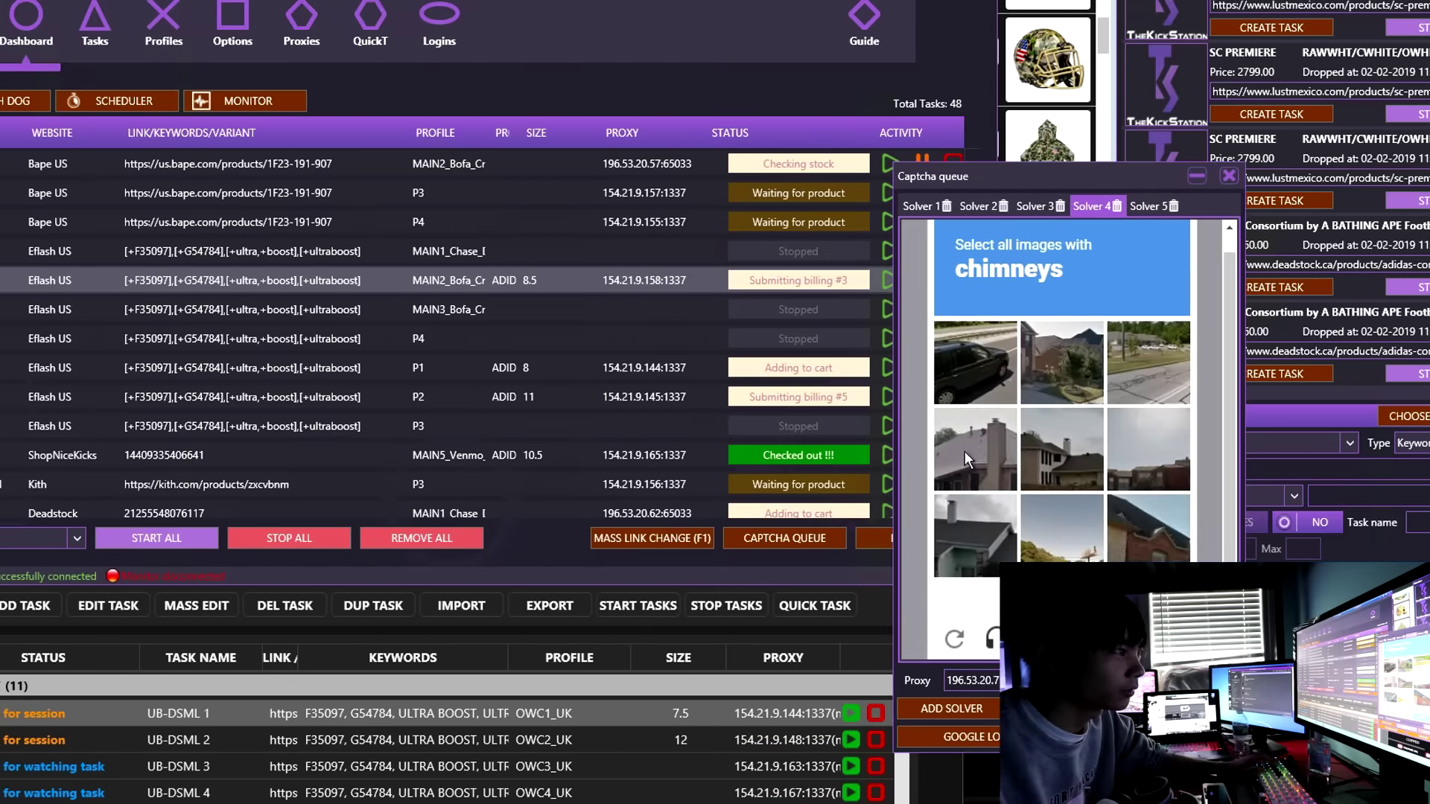
pyautogui.click(964, 452)
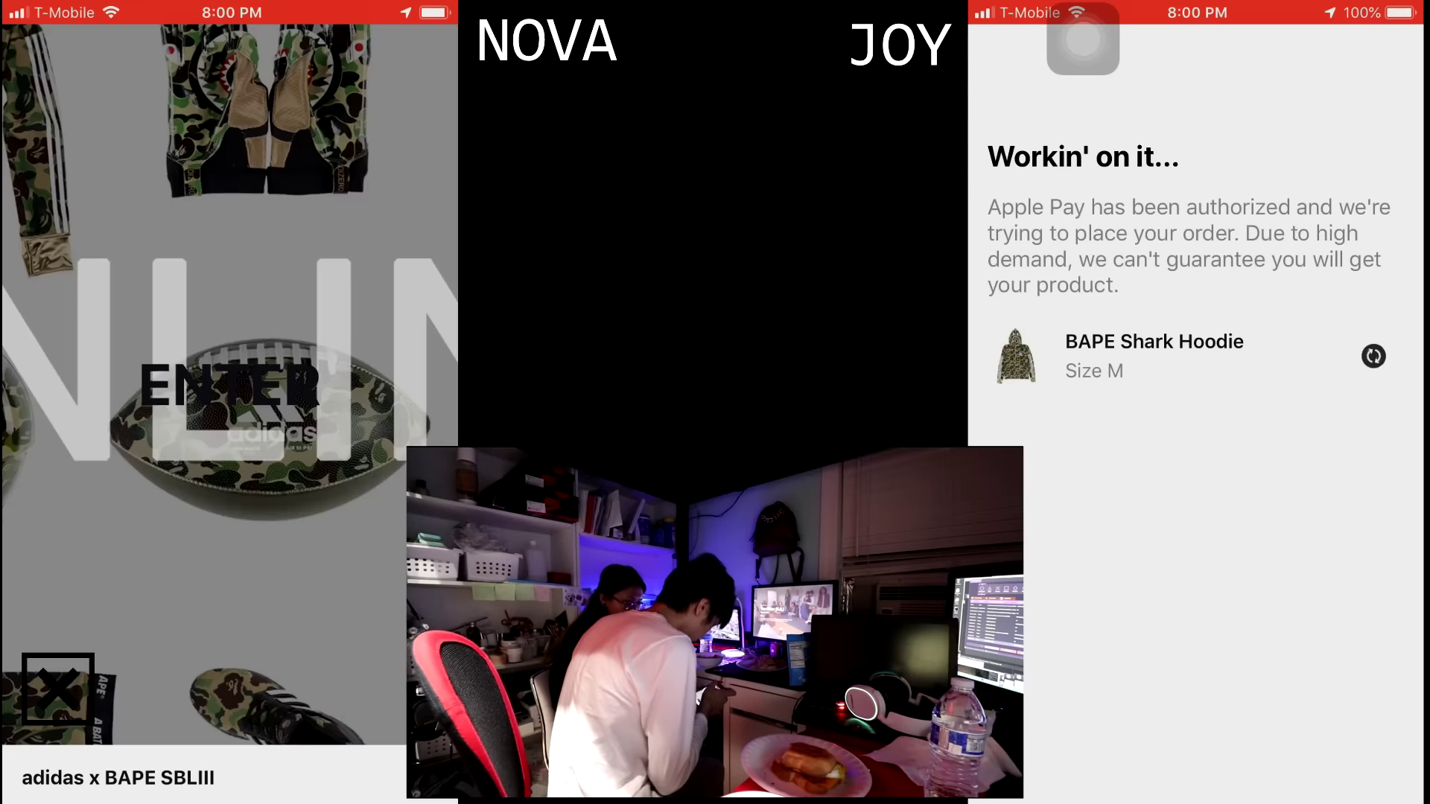
pyautogui.scroll(-5, 229, 402)
pyautogui.scroll(-5, 228, 402)
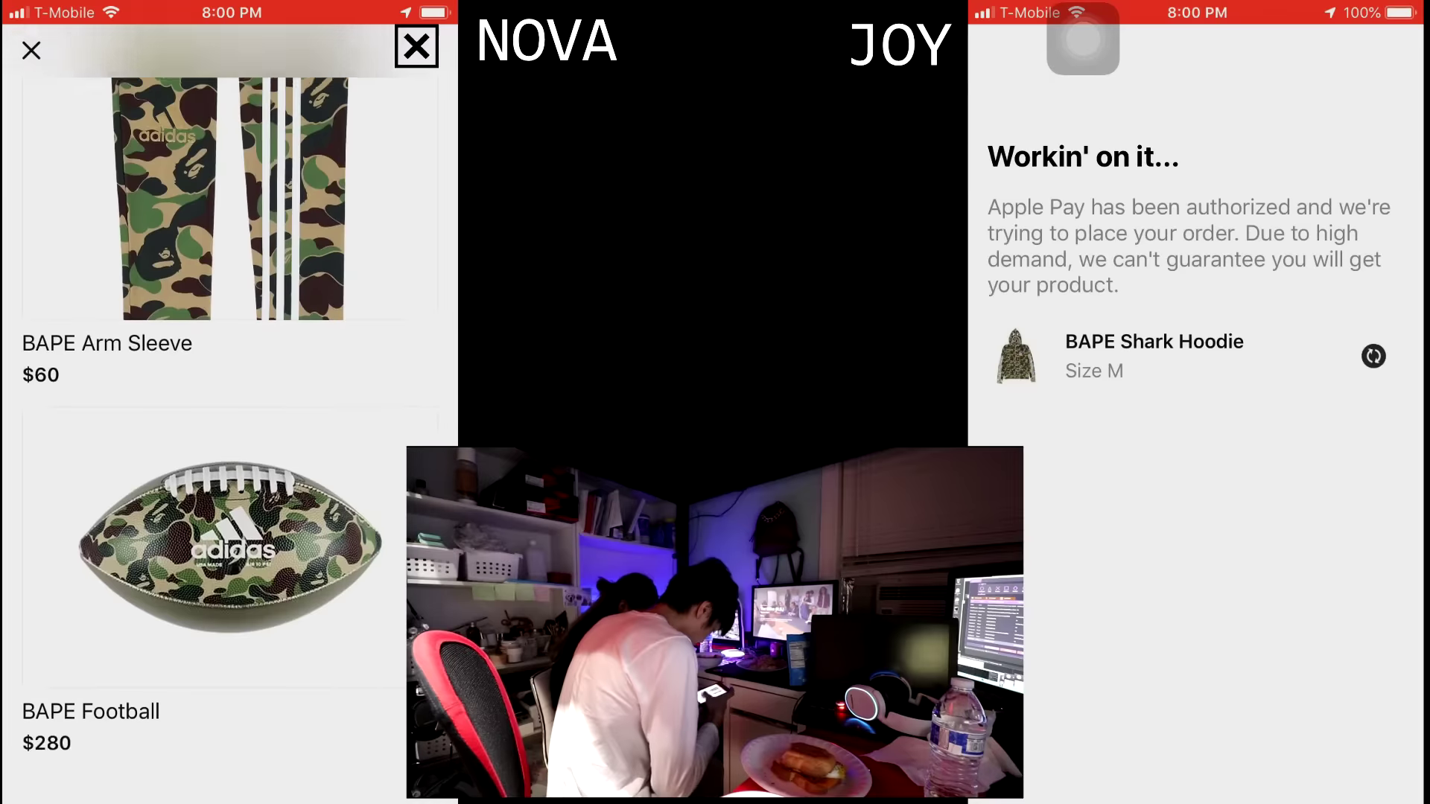
pyautogui.scroll(-5, 230, 402)
# Order the Ultra Boost BAPE in size 11 via Buy with Apple Pay on the first phone
pyautogui.click(223, 335)
pyautogui.click(283, 522)
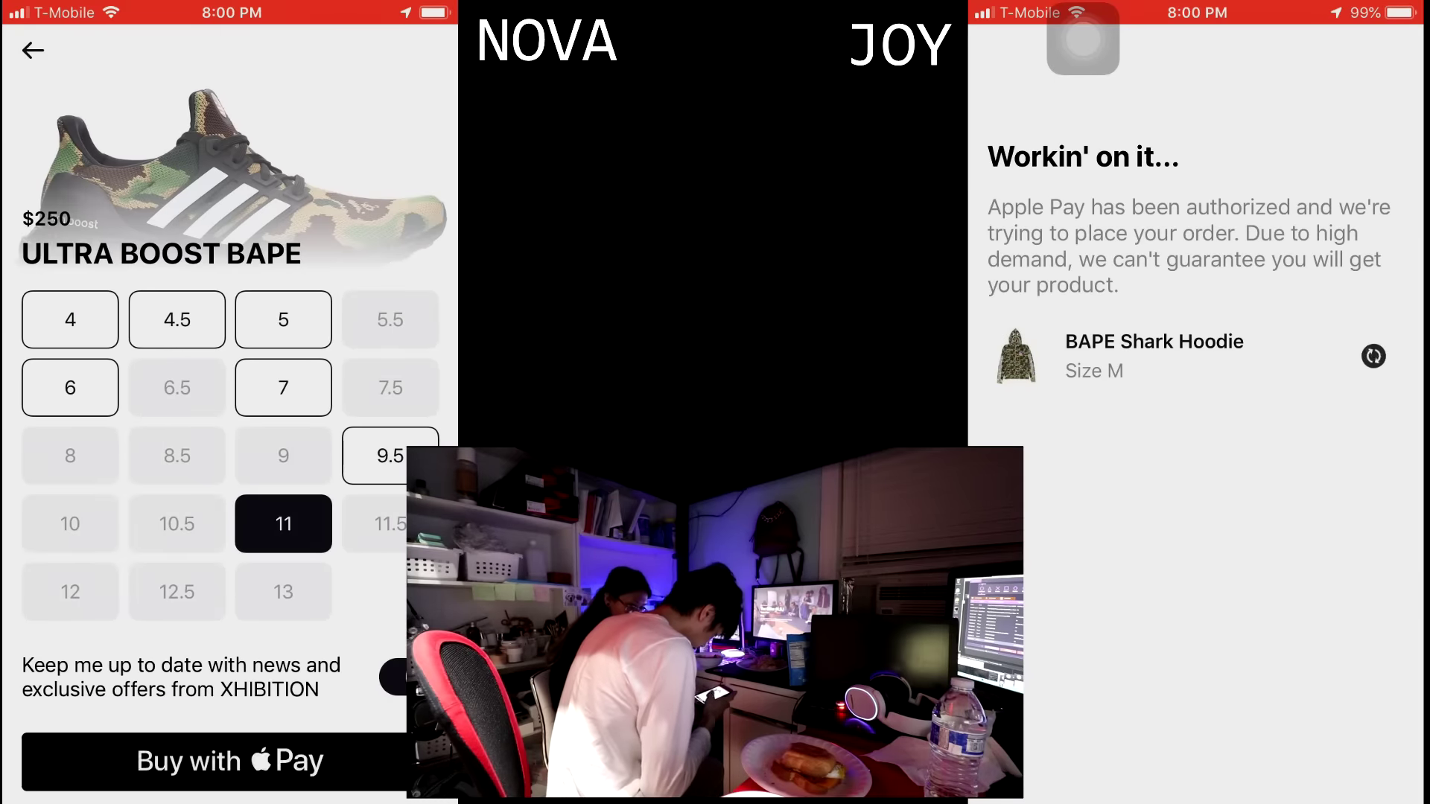
pyautogui.click(229, 761)
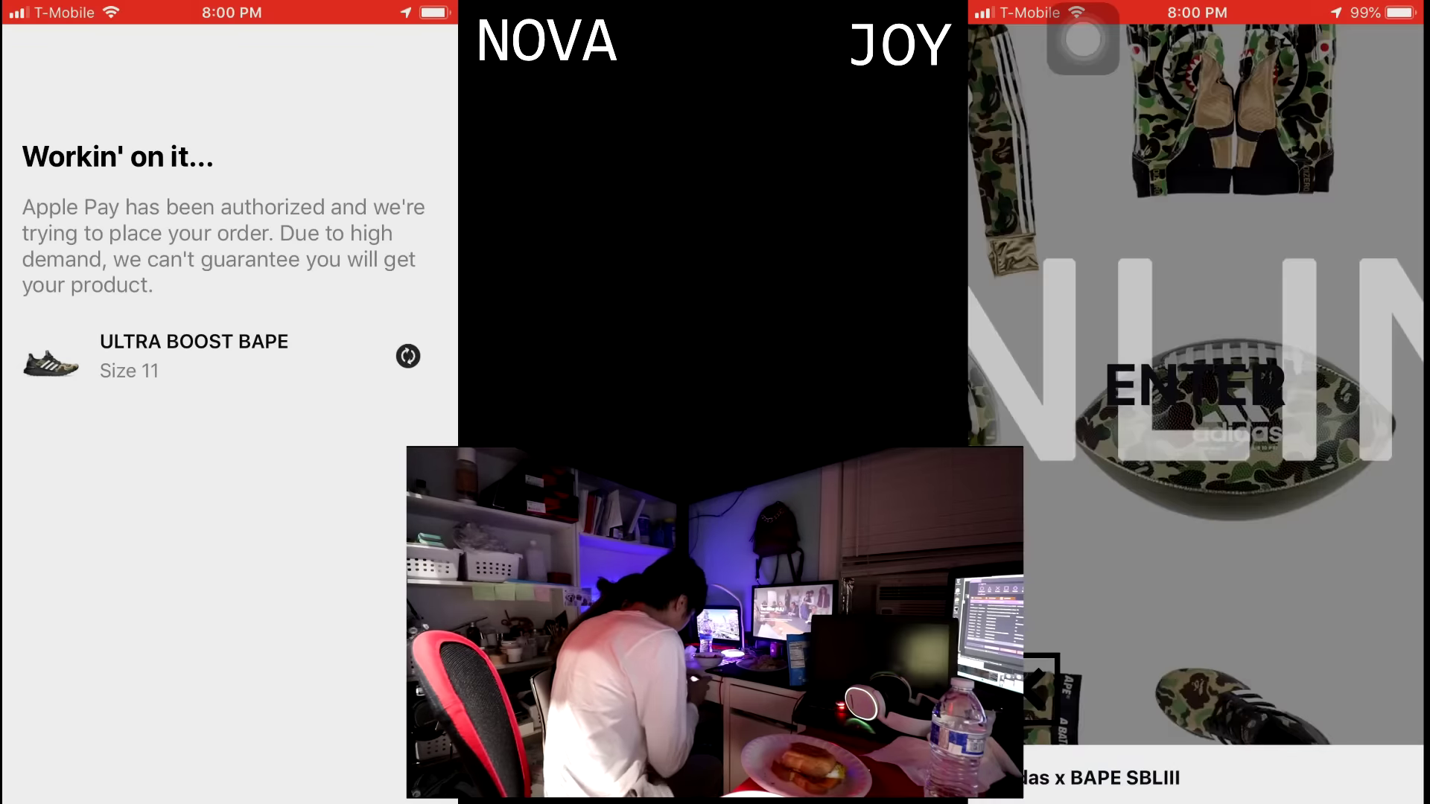
pyautogui.scroll(-5, 1195, 414)
pyautogui.scroll(-5, 1195, 414)
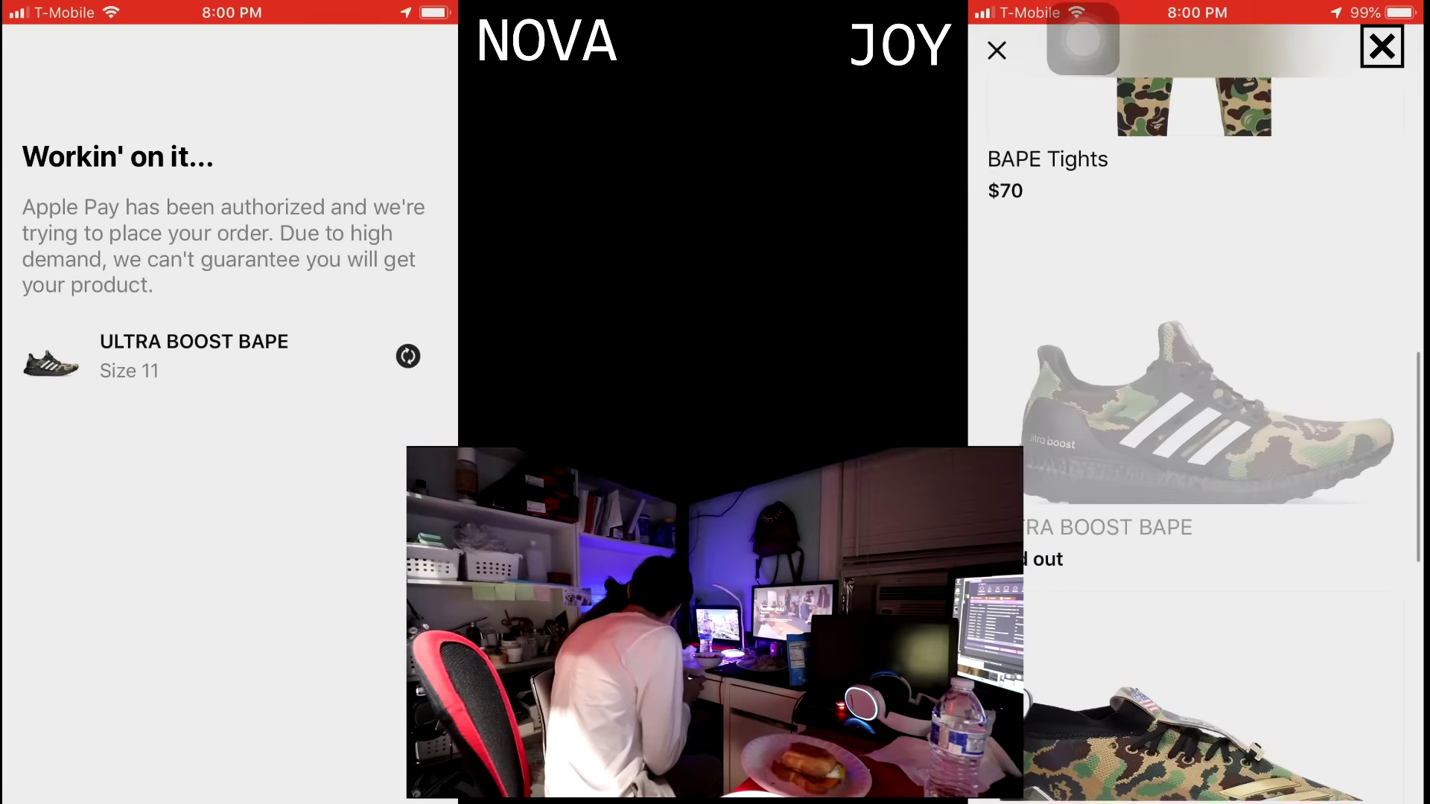
# Check the Ultra Boost BAPE on the second phone, find it sold out, and return to the list
pyautogui.click(1195, 301)
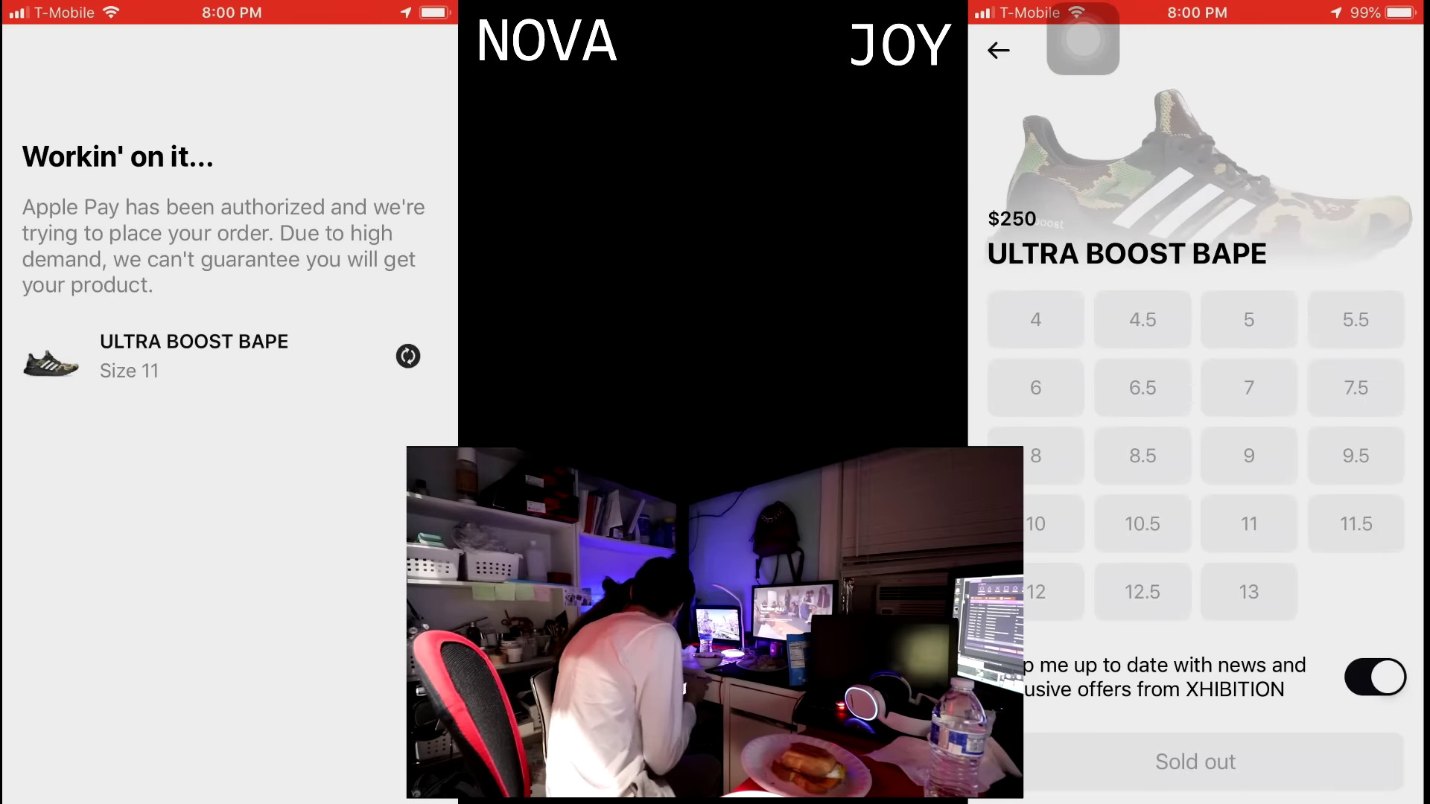
pyautogui.click(997, 50)
pyautogui.scroll(-5, 1195, 413)
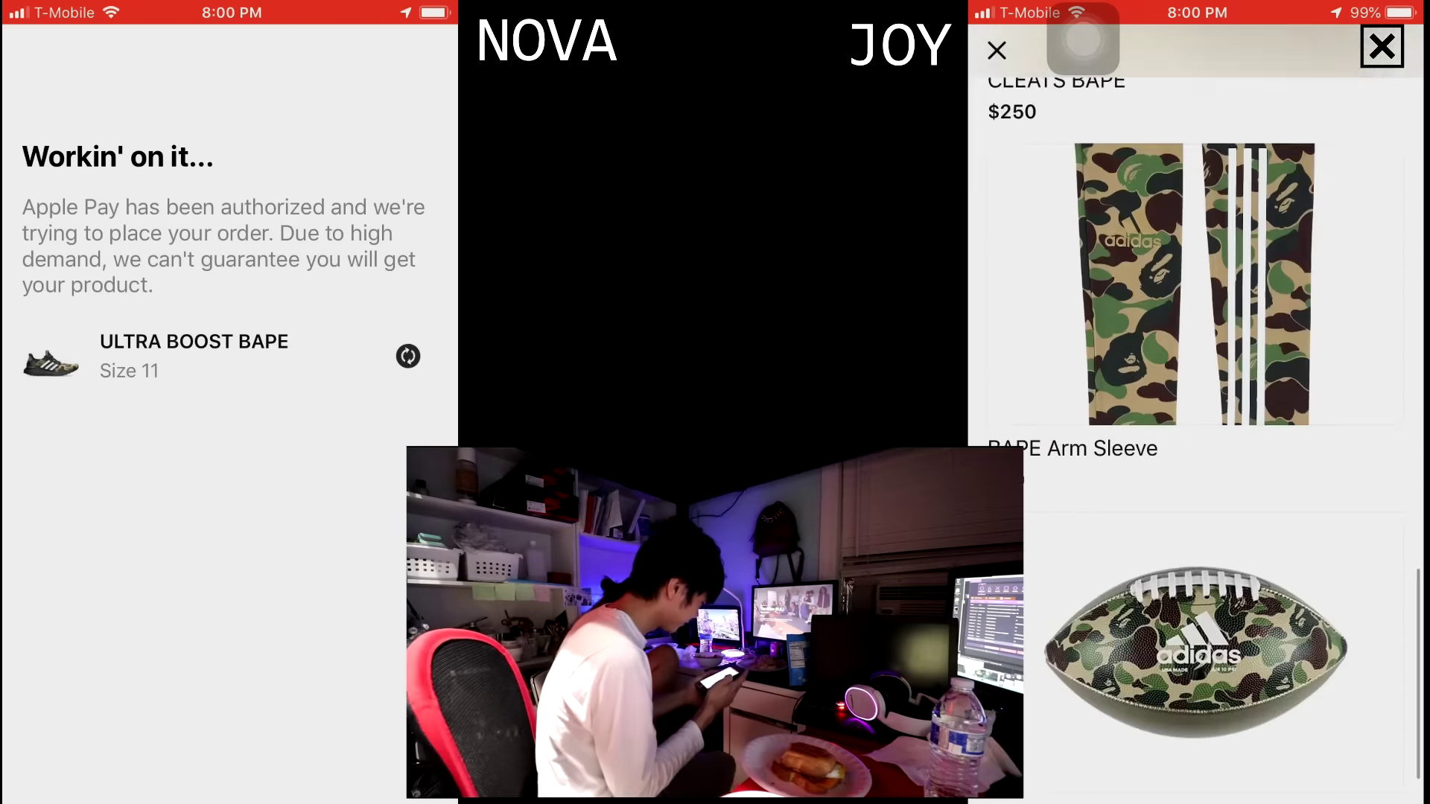